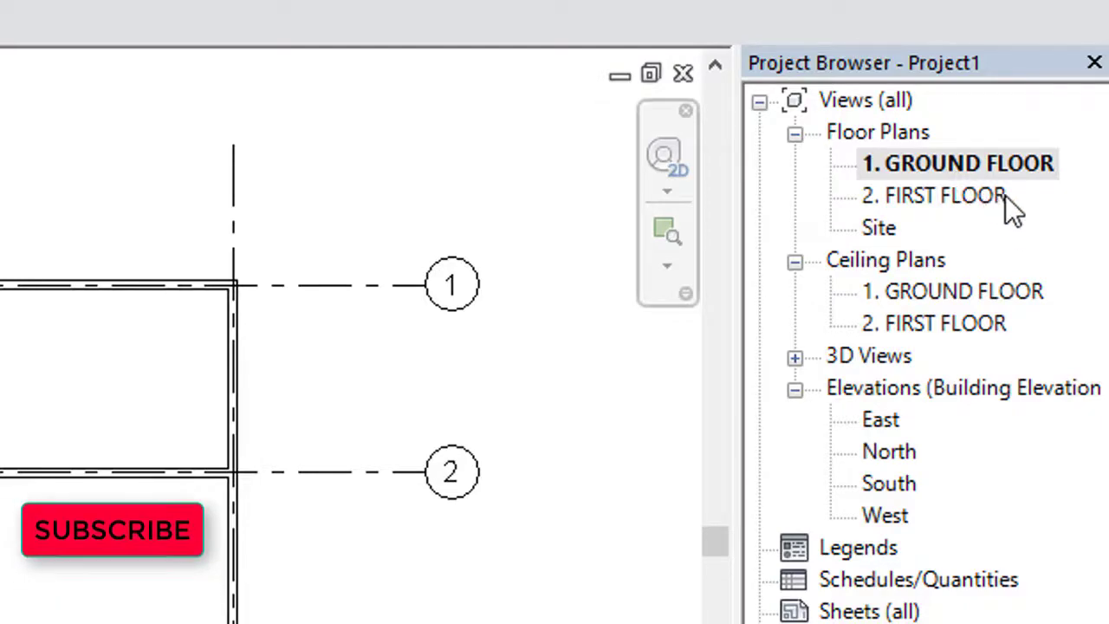
Open the 1. GROUND FLOOR plan and zoom to show the grid with its rectangular walls
double_click(992, 167)
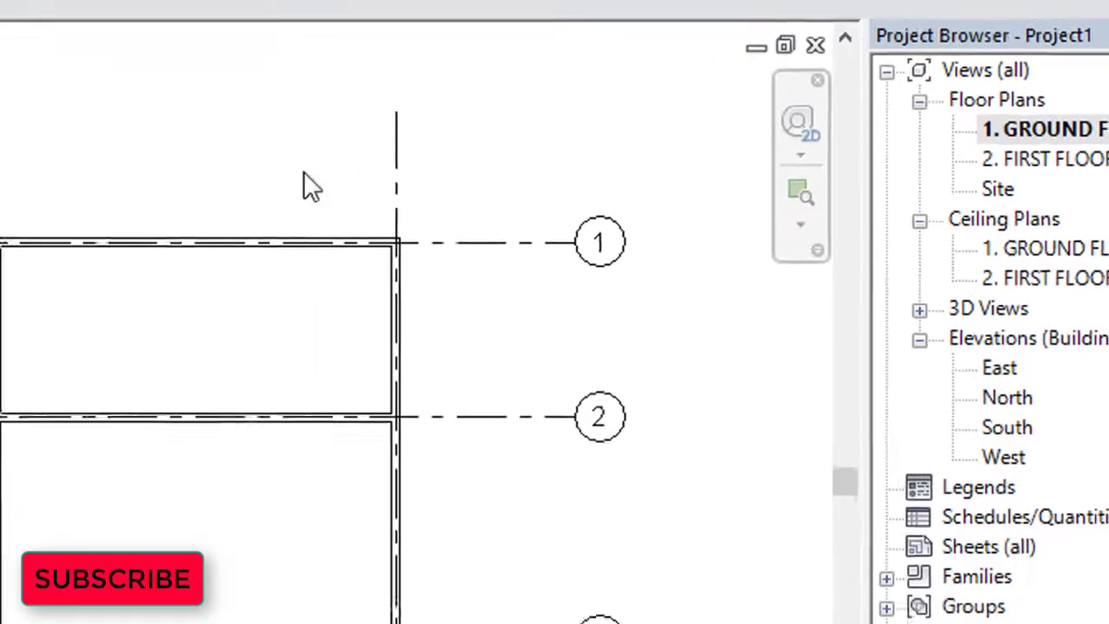
scroll(216, 268, "down", 3)
scroll(407, 227, "up", 1)
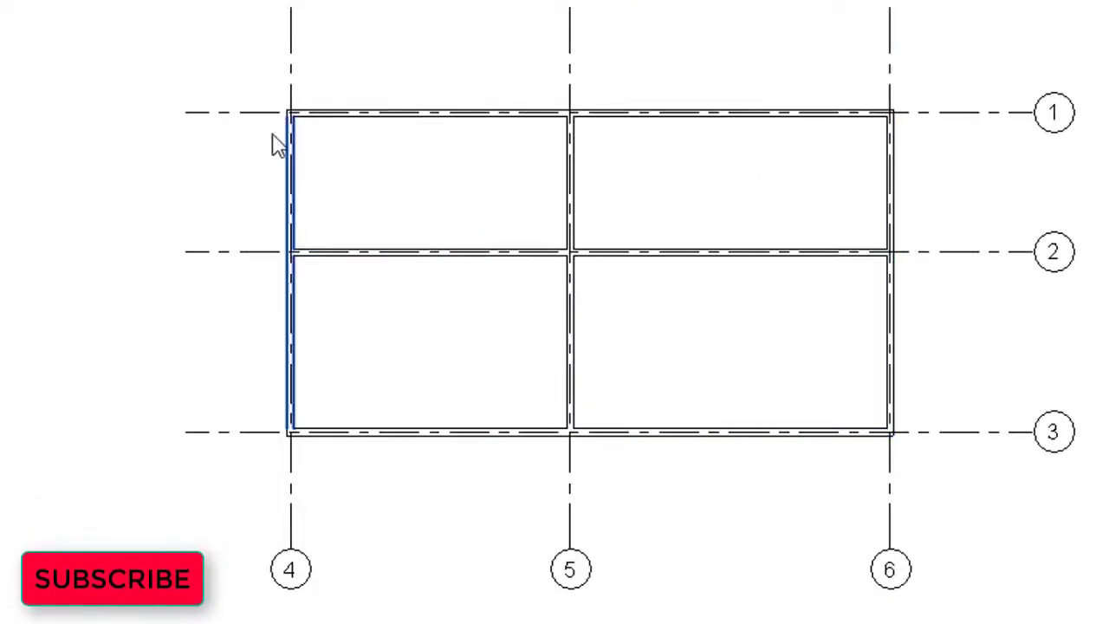
scroll(349, 128, "up", 4)
scroll(777, 196, "down", 4)
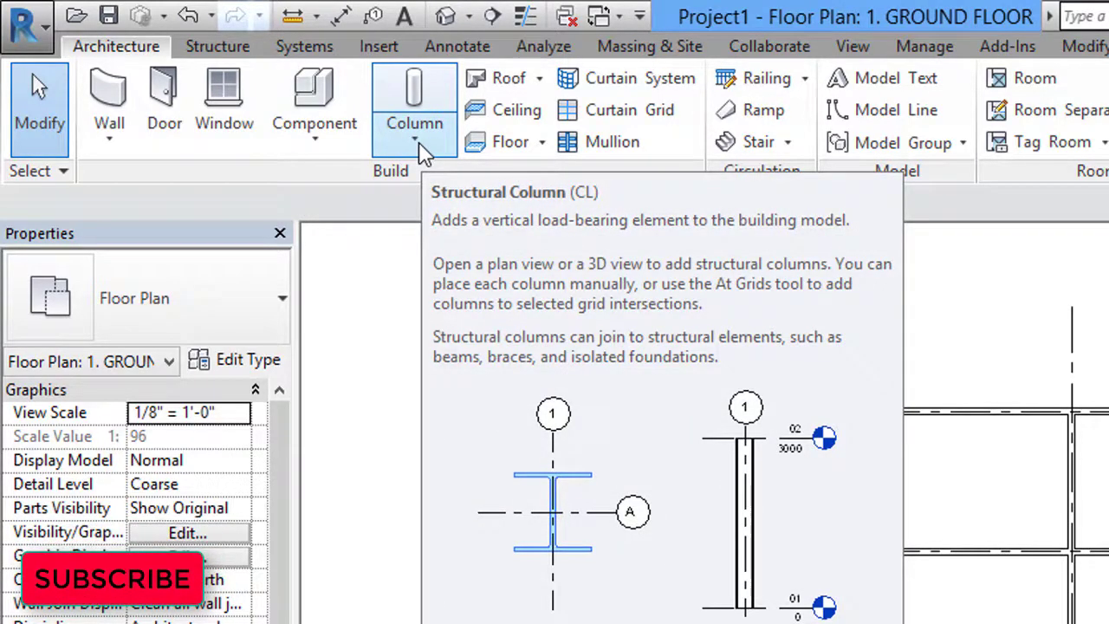
Start an architectural column with the Rectangular Column 18" x 24" type
left_click(418, 143)
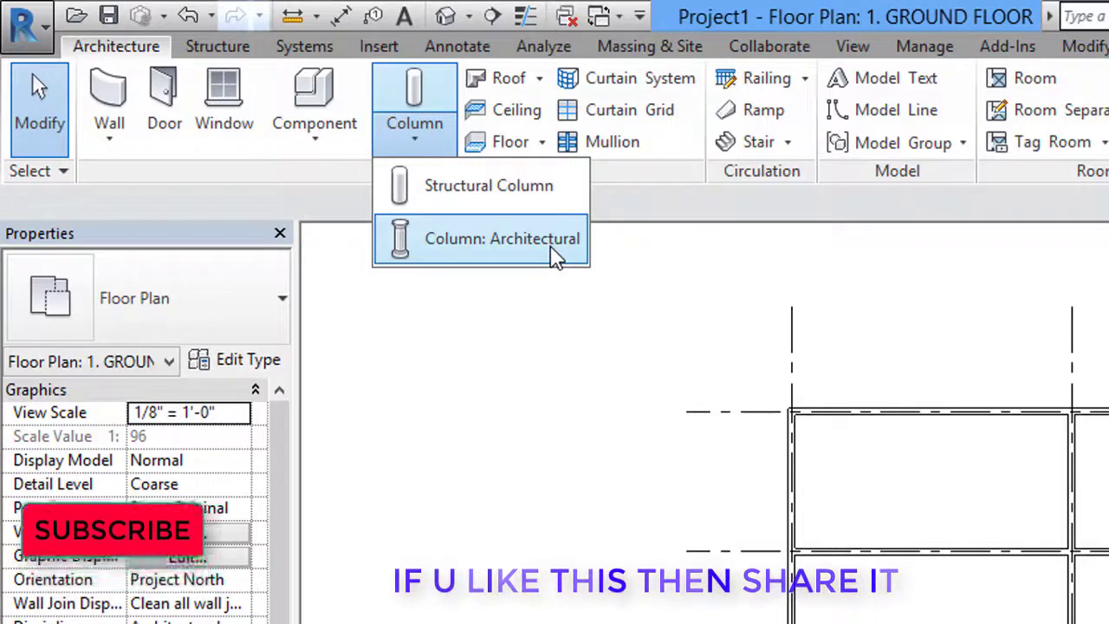
left_click(545, 248)
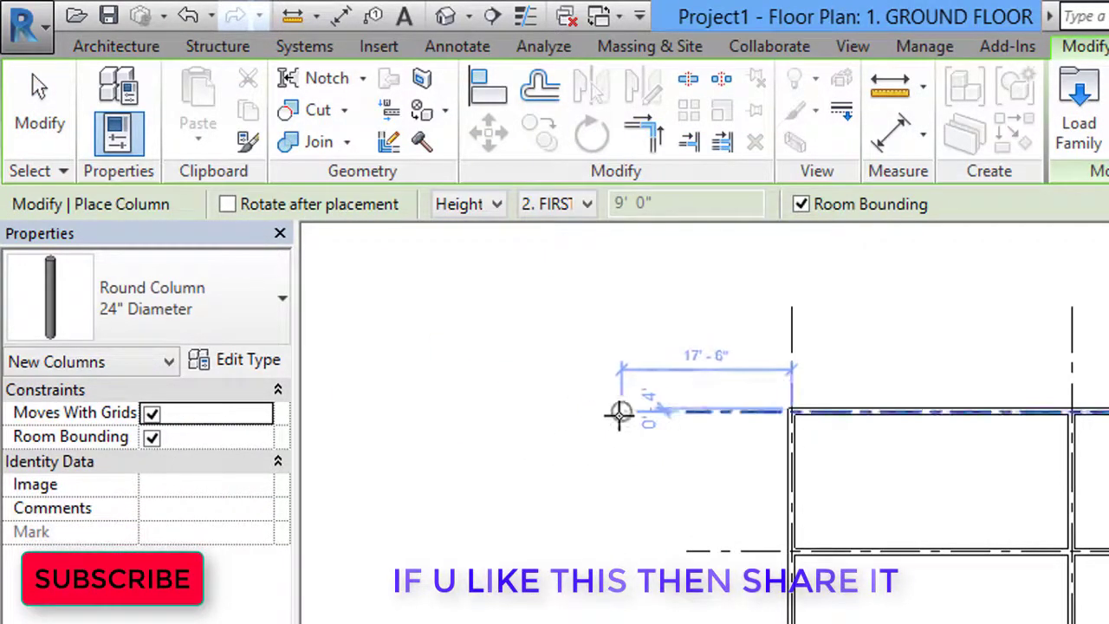
scroll(619, 414, "up", 1)
scroll(665, 442, "down", 1)
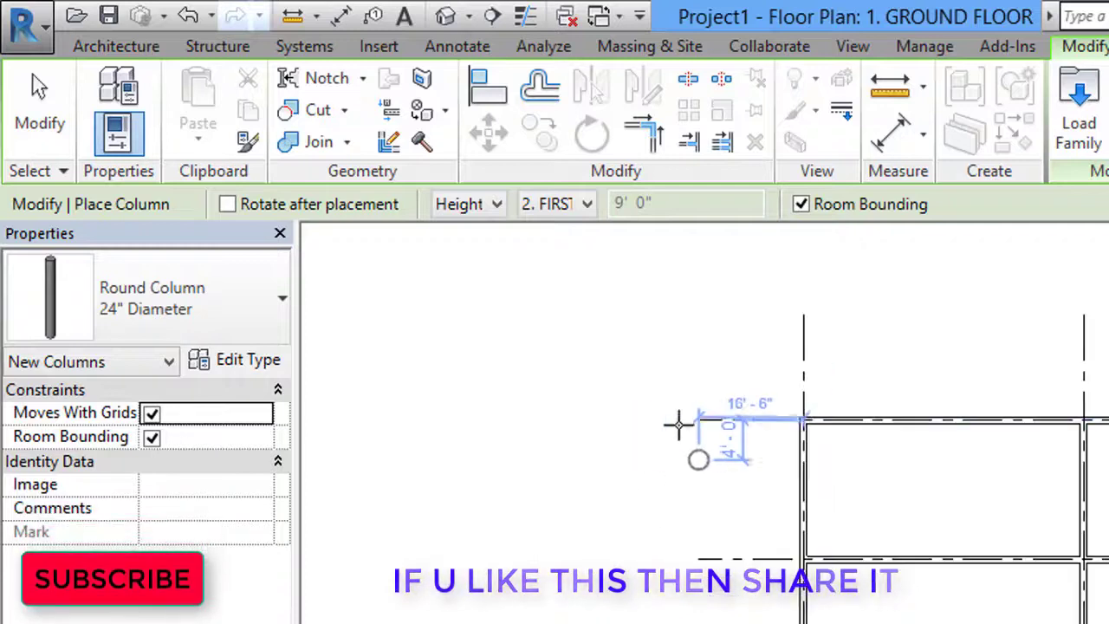
scroll(678, 422, "up", 1)
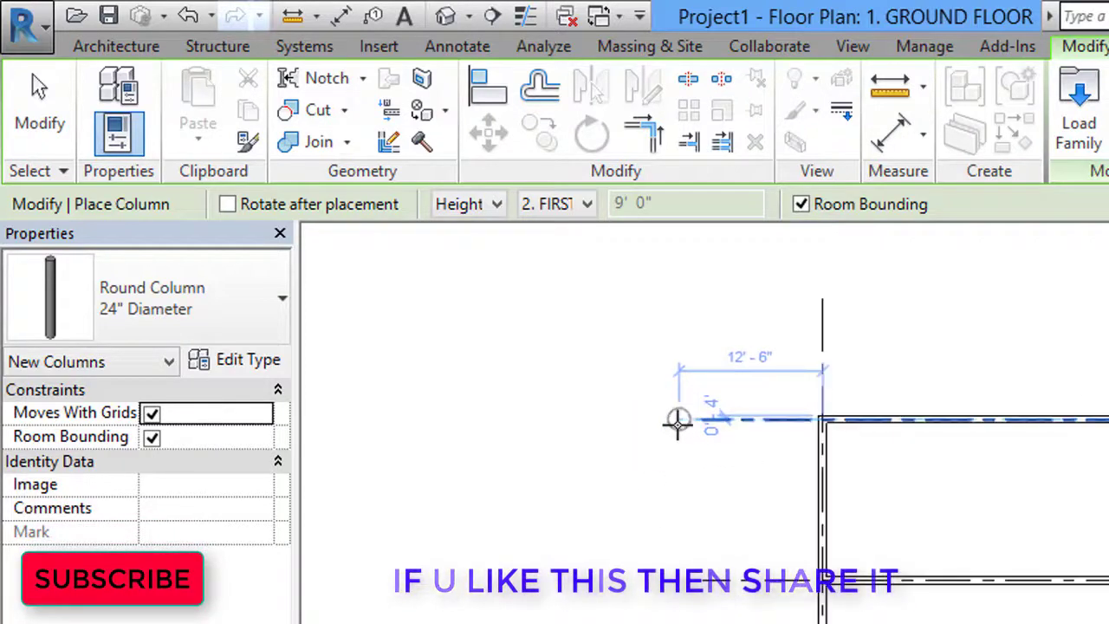
left_click(271, 339)
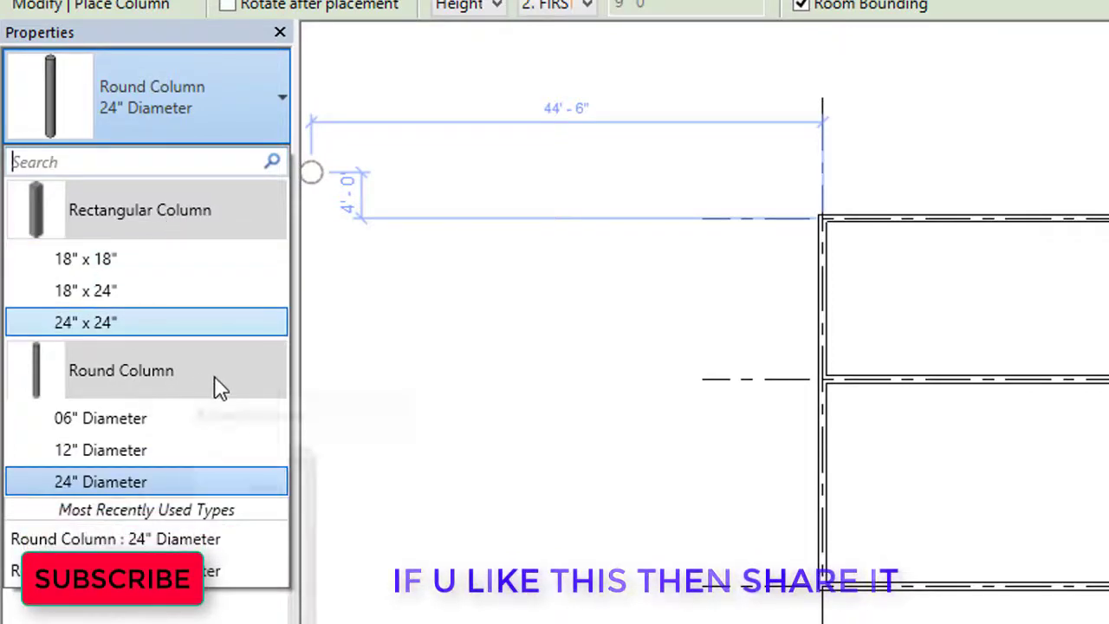
mouse_move(208, 383)
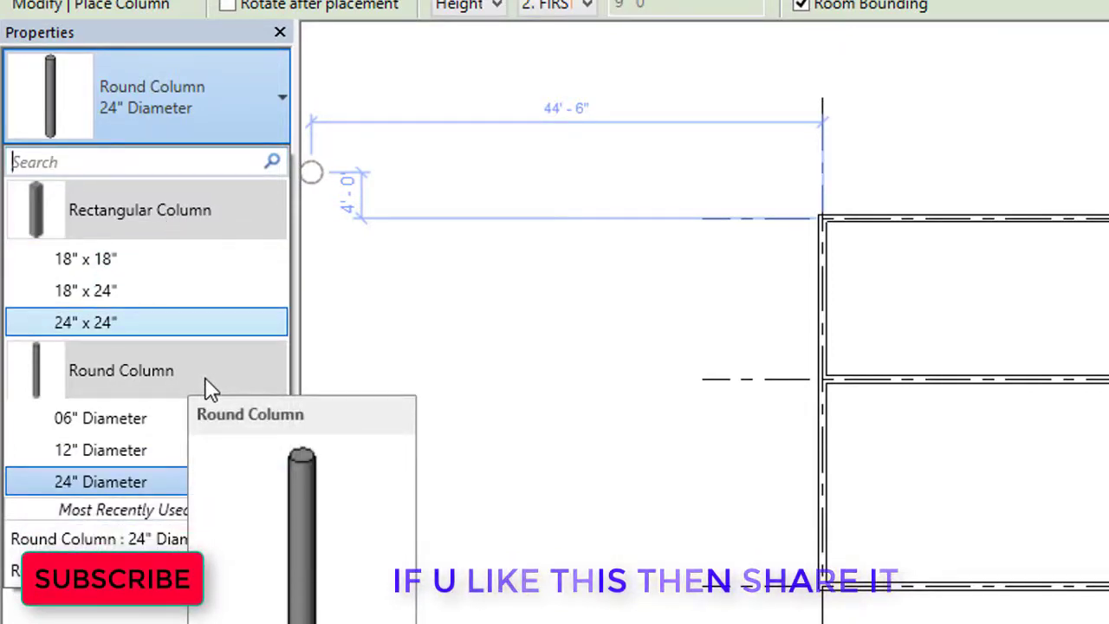
left_click(134, 296)
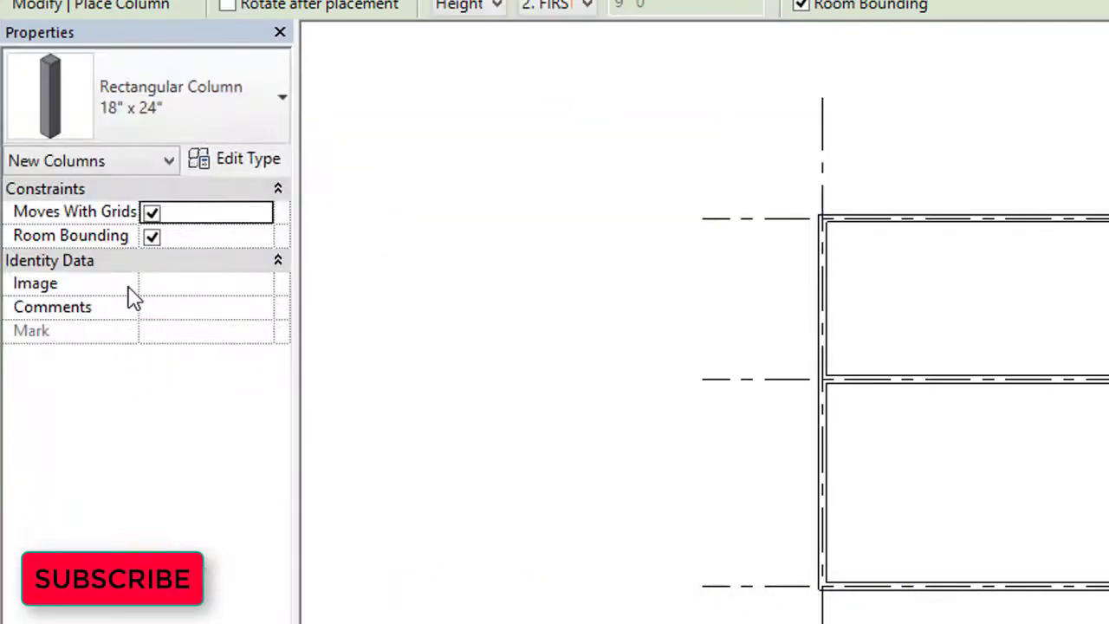
Place the column at the top-left wall corner and end column placement
scroll(840, 243, "up", 1)
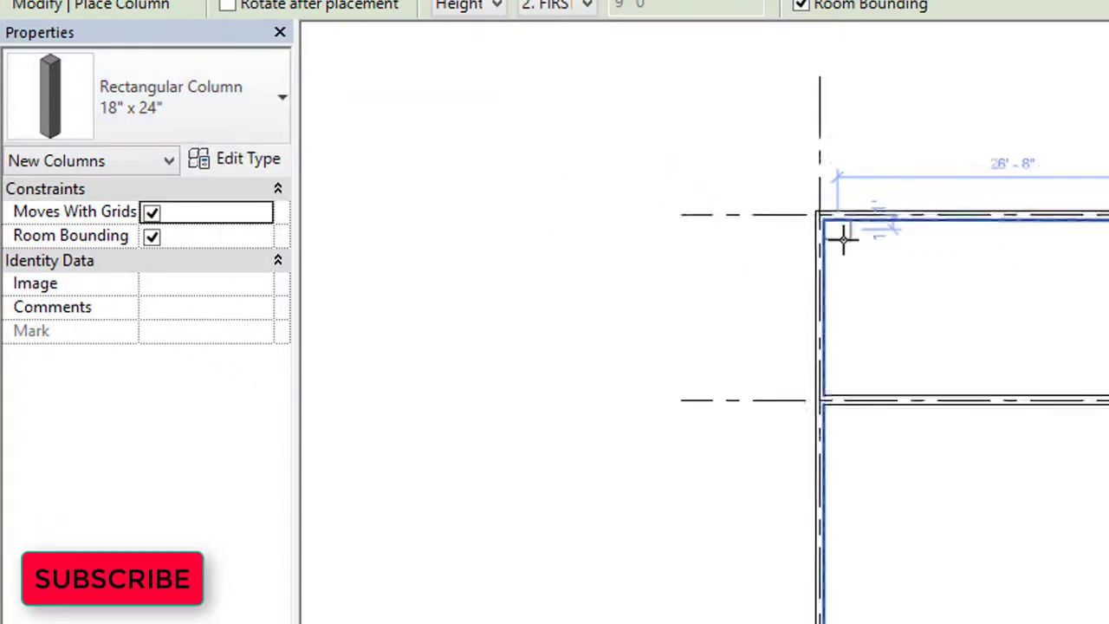
scroll(843, 241, "up", 1)
scroll(821, 222, "up", 4)
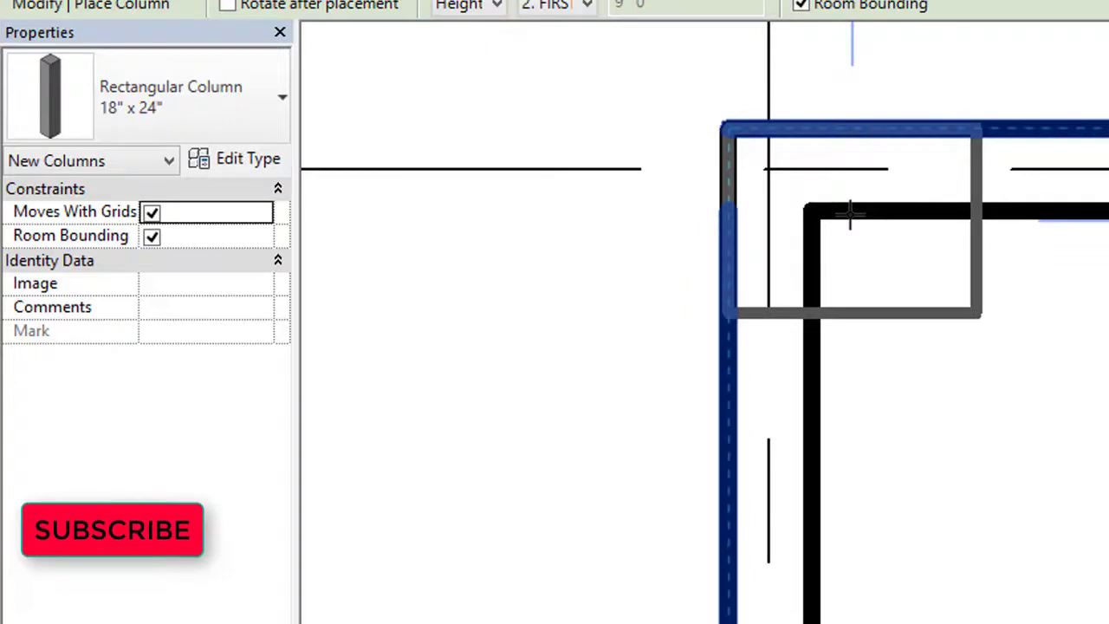
left_click(842, 211)
scroll(987, 288, "down", 4)
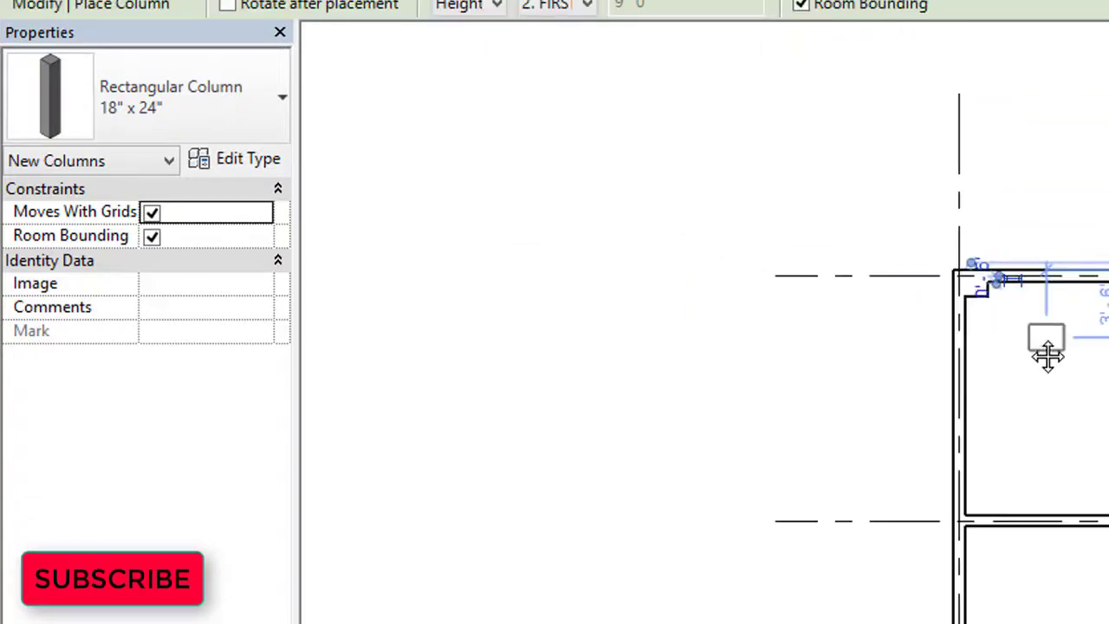
right_click(928, 172)
left_click(988, 185)
right_click(972, 173)
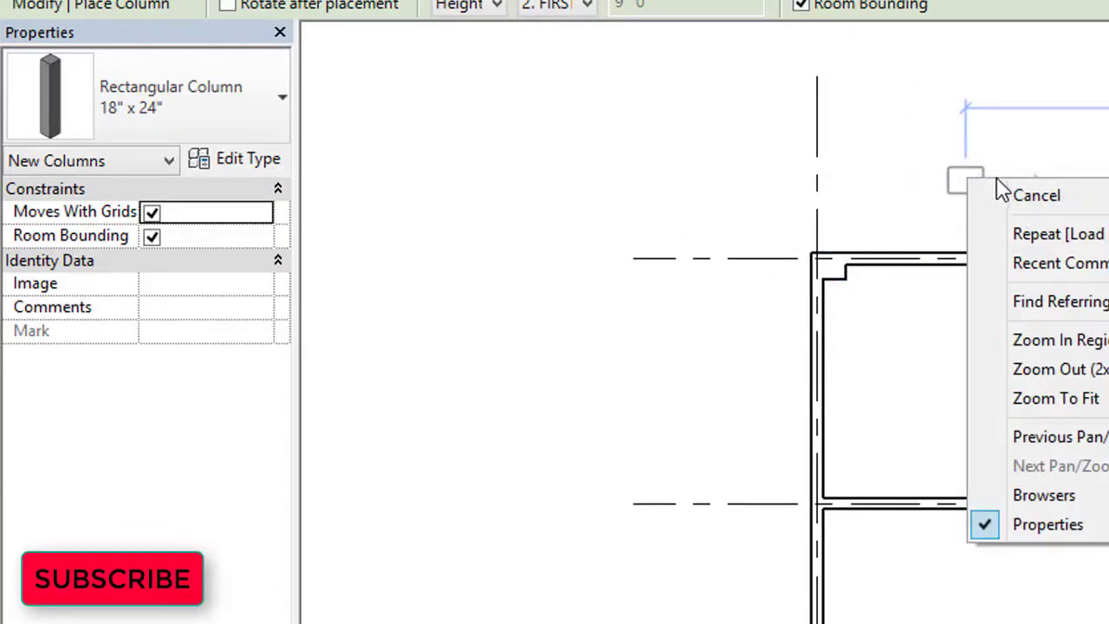
left_click(1022, 192)
scroll(847, 285, "up", 2)
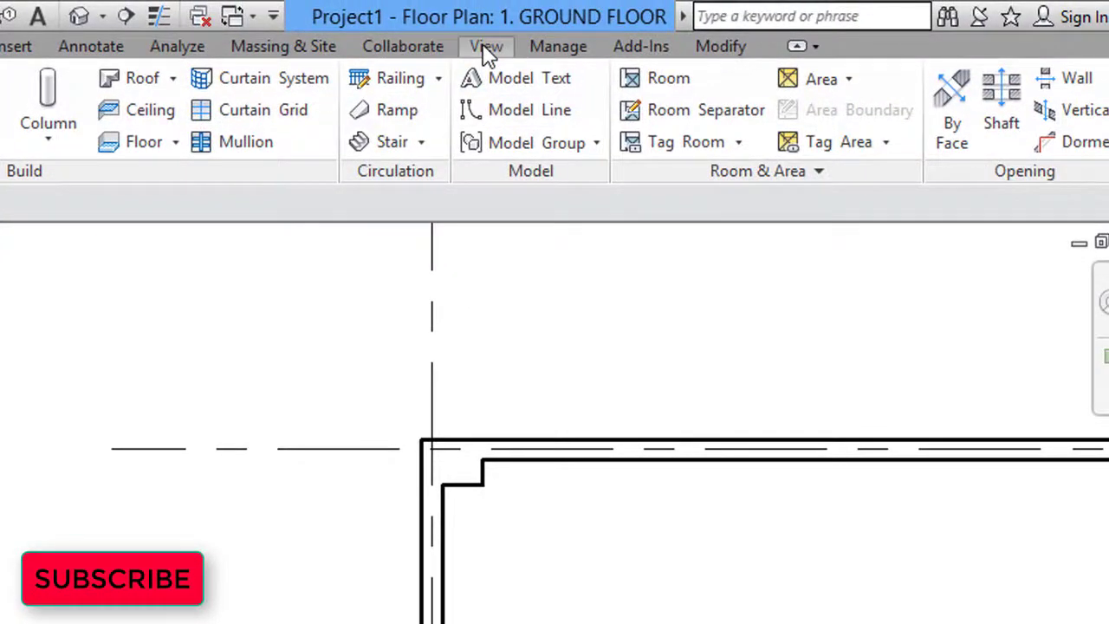
Open the default 3D view of the model
left_click(485, 50)
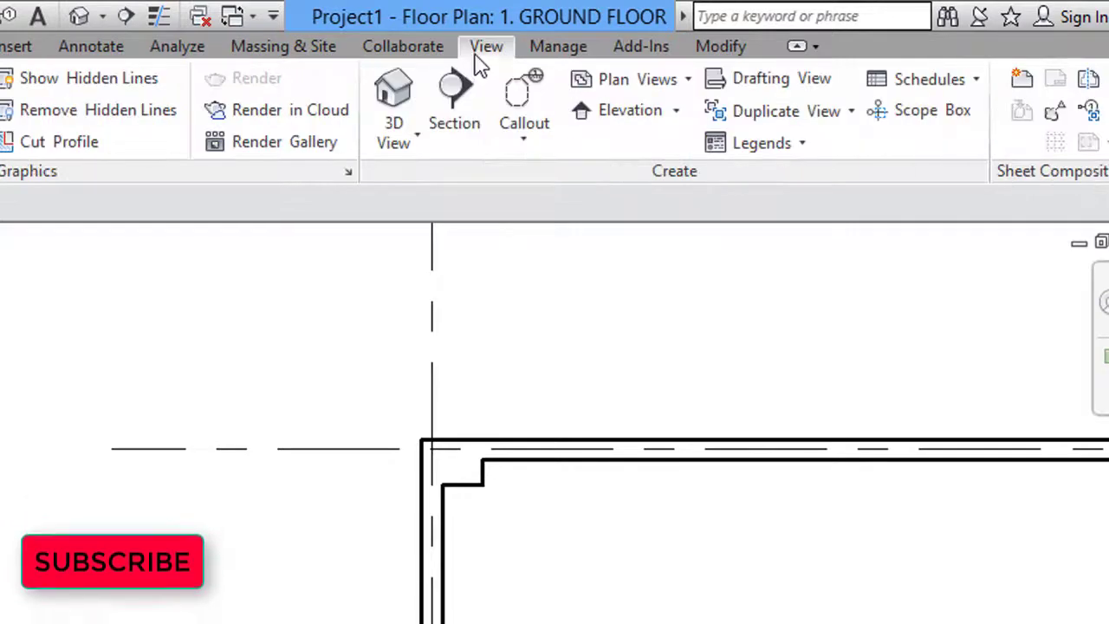
left_click(391, 97)
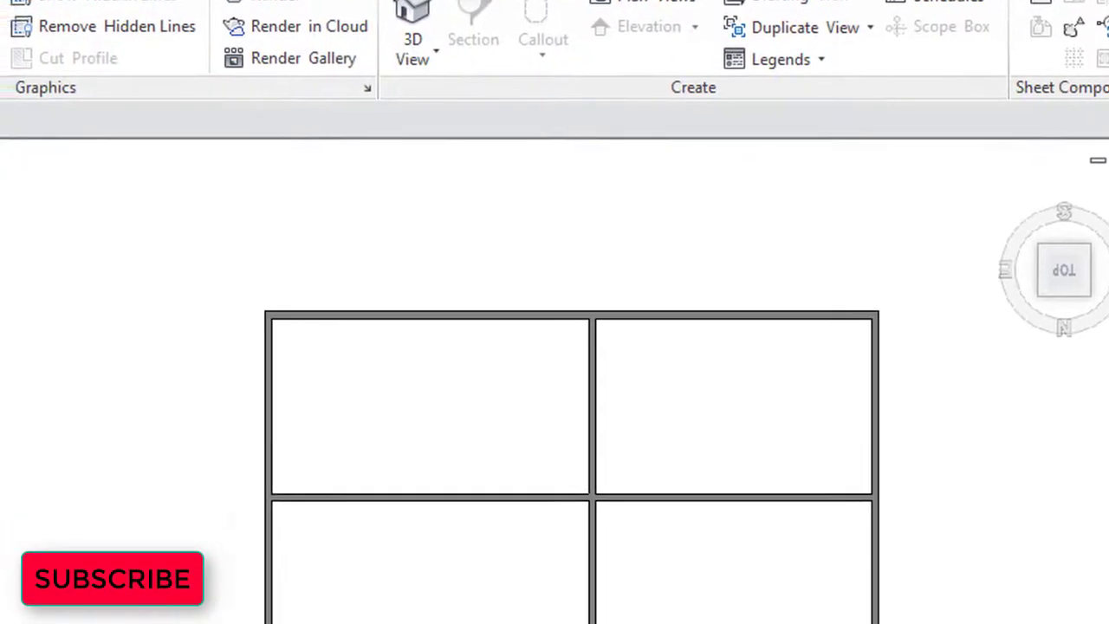
scroll(959, 596, "up", 3)
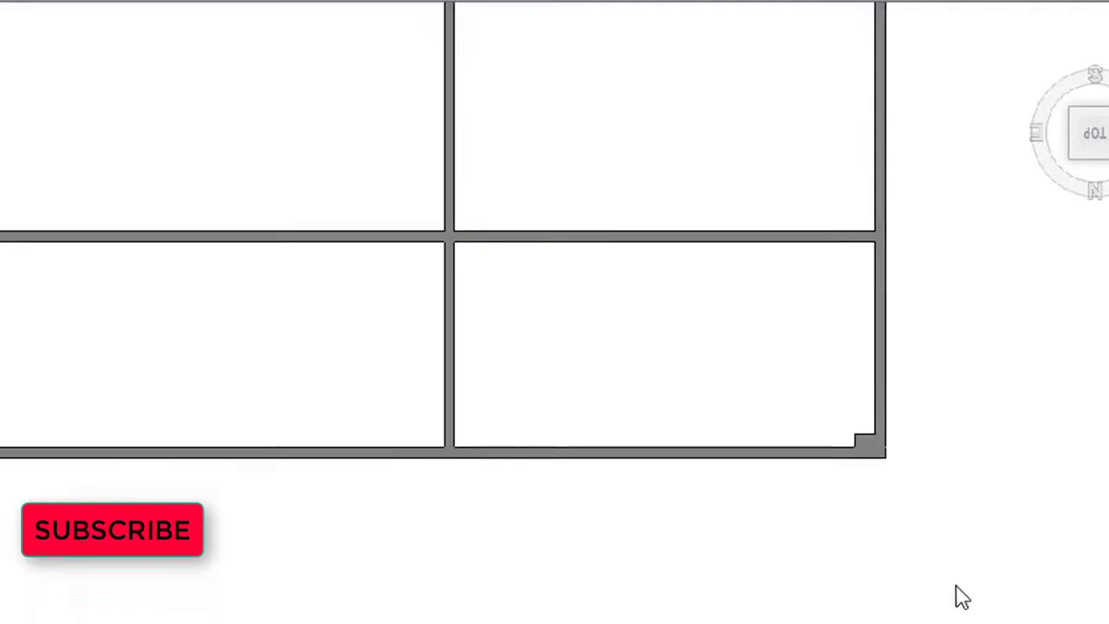
scroll(873, 468, "up", 2)
scroll(873, 467, "up", 2)
scroll(823, 387, "up", 1)
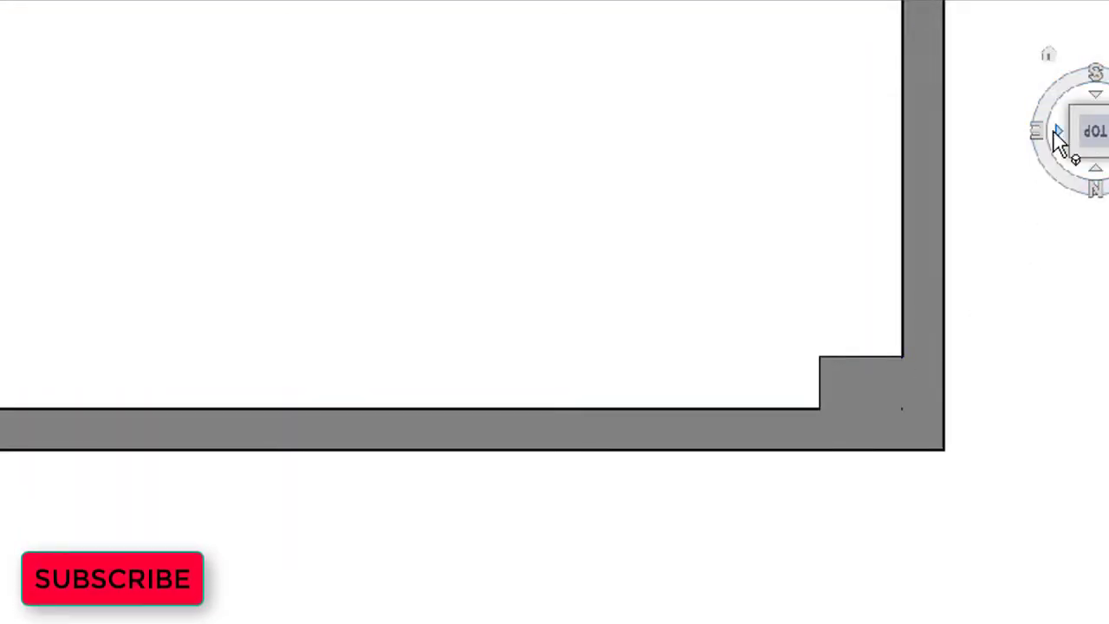
Orbit to the wall corner and select the 18" x 24" column to check its levels
left_click(1057, 131)
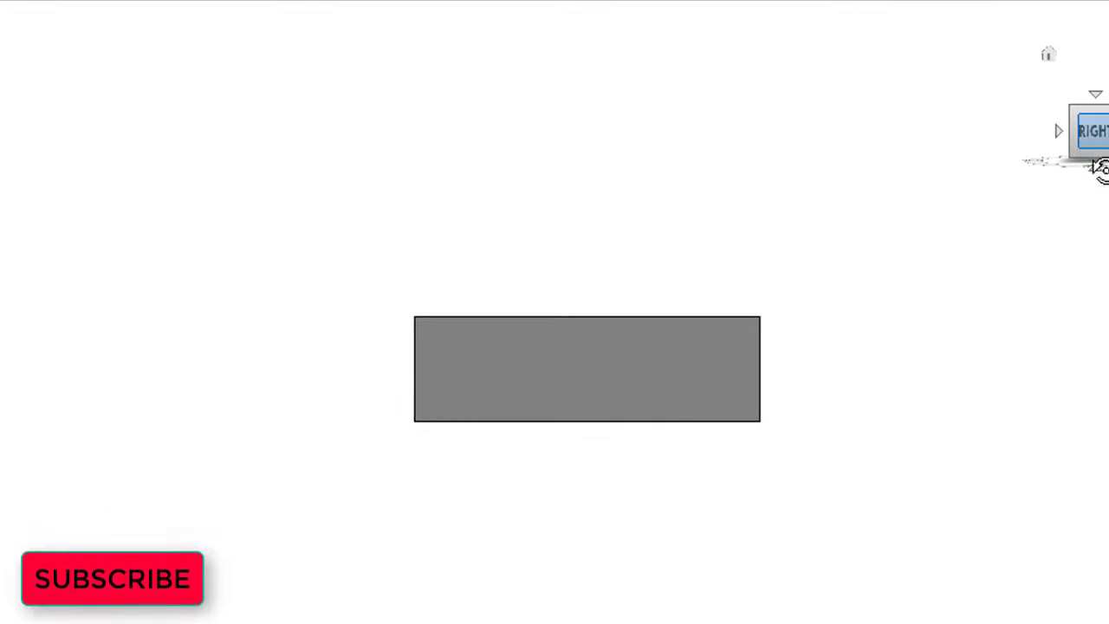
left_click(1098, 167)
scroll(506, 156, "up", 3)
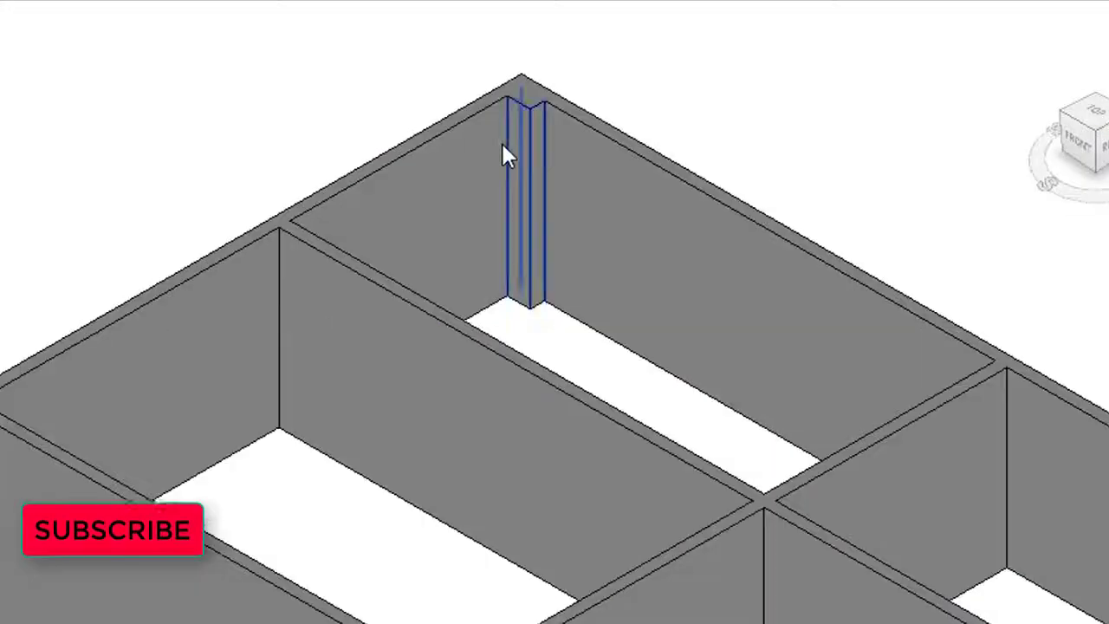
scroll(503, 160, "up", 2)
middle_click_drag(477, 190, 485, 310)
scroll(587, 227, "down", 1)
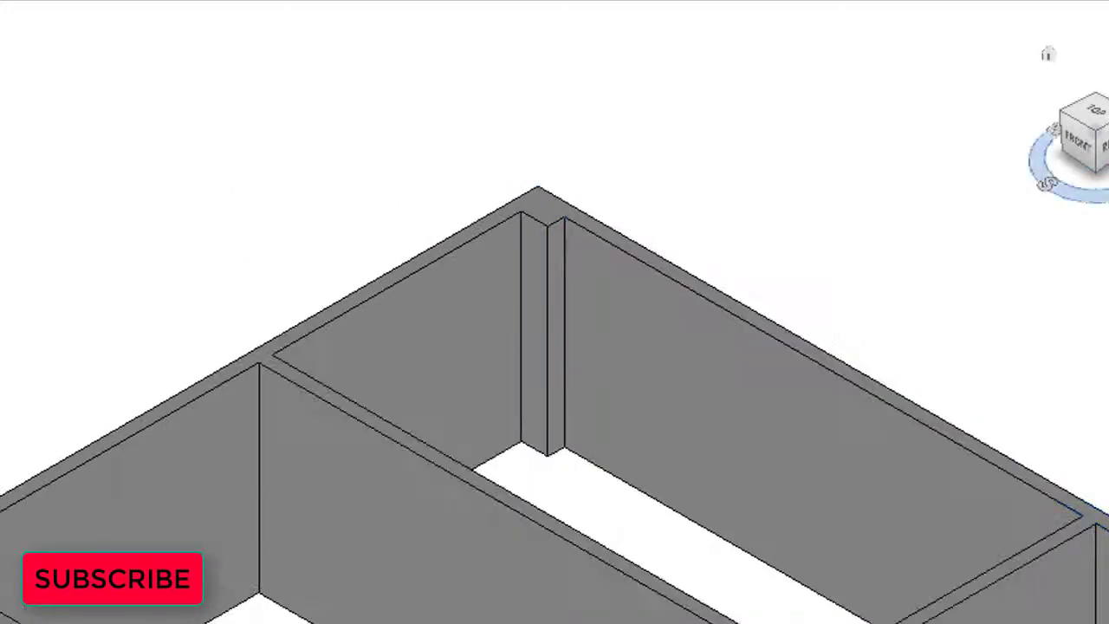
middle_click_drag(762, 208, 987, 191, "shift")
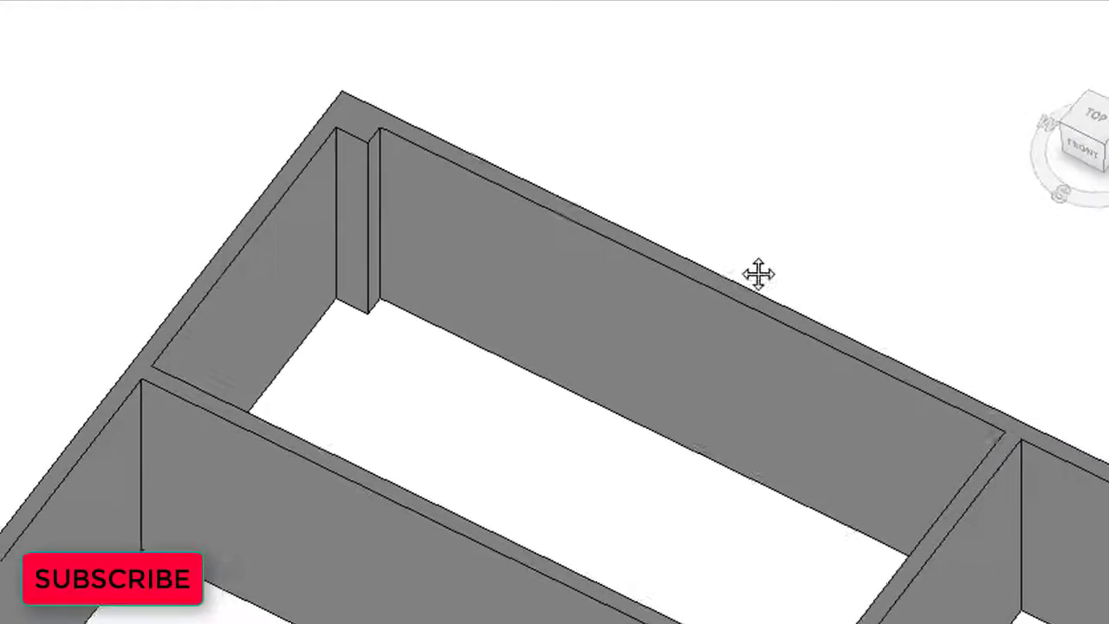
middle_click_drag(758, 273, 699, 371)
scroll(661, 289, "up", 2)
left_click(661, 289)
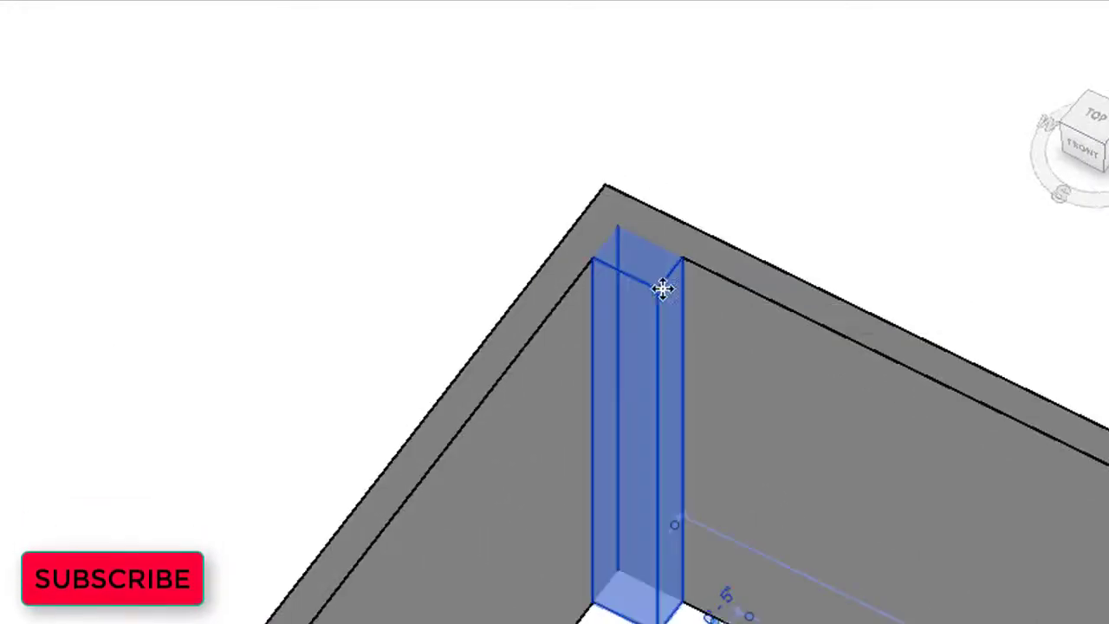
scroll(662, 289, "down", 5)
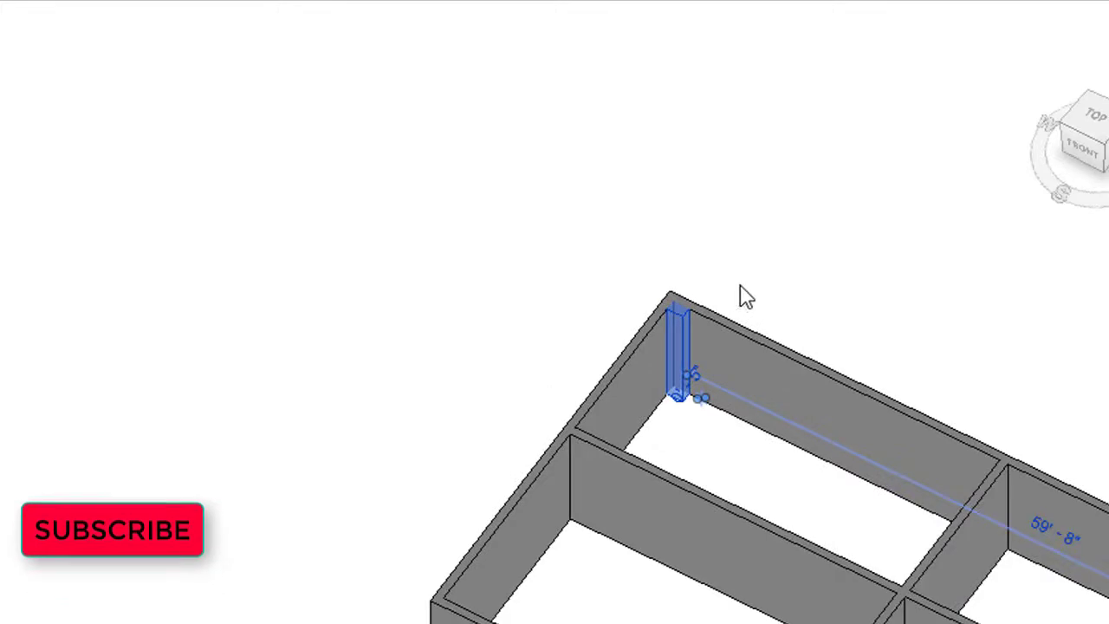
scroll(745, 296, "down", 3)
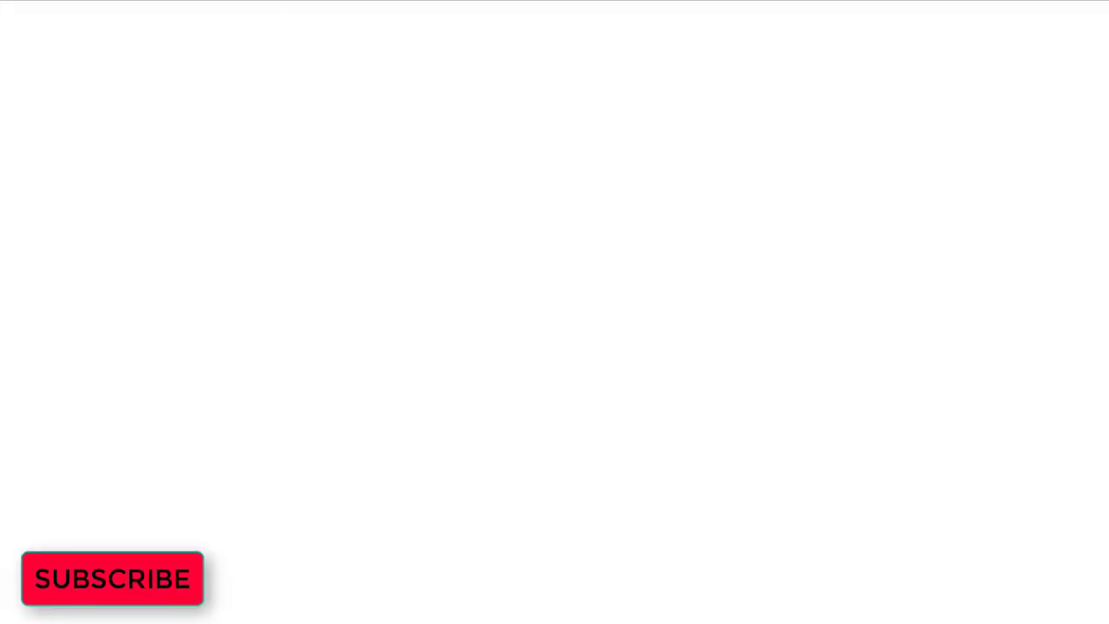
scroll(519, 347, "down", 2)
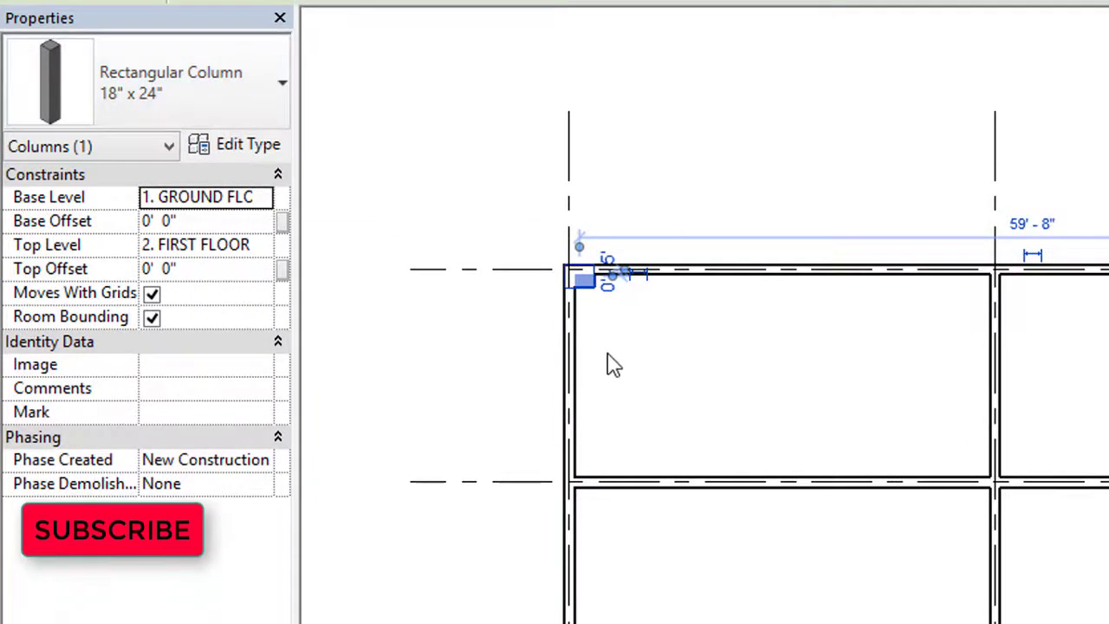
Start an architectural column with the Round Column 12" Diameter type
left_click(389, 296)
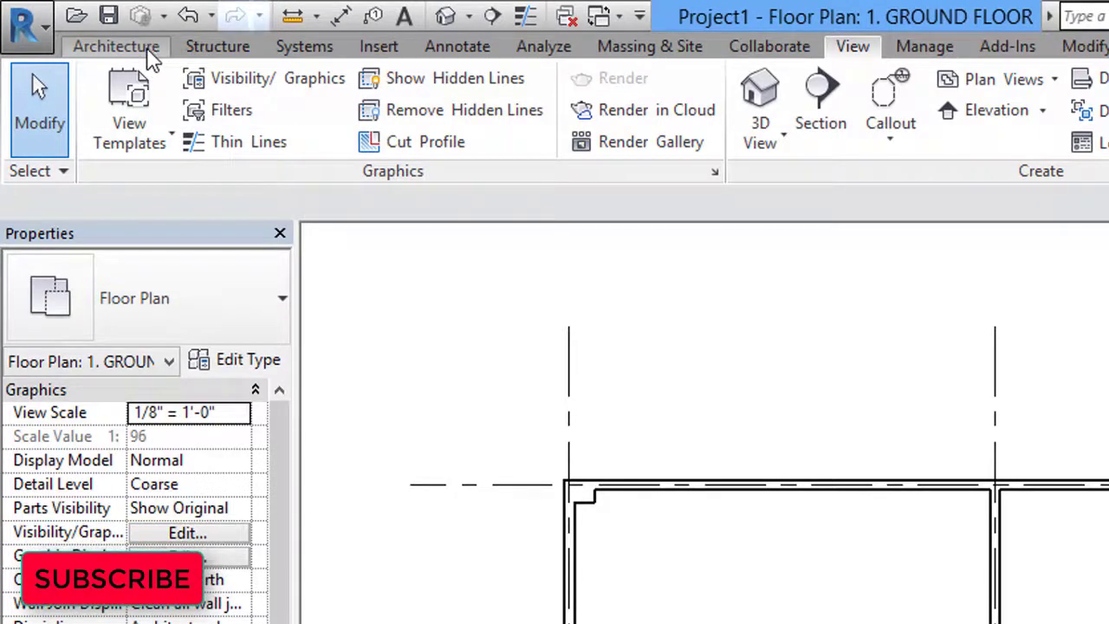
left_click(117, 47)
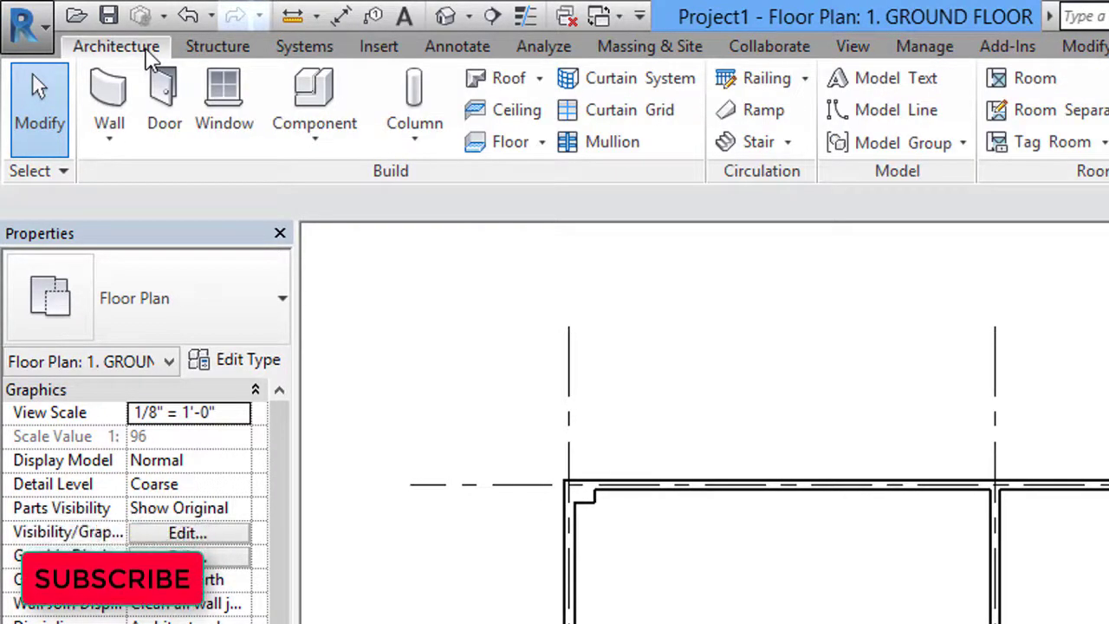
left_click(414, 147)
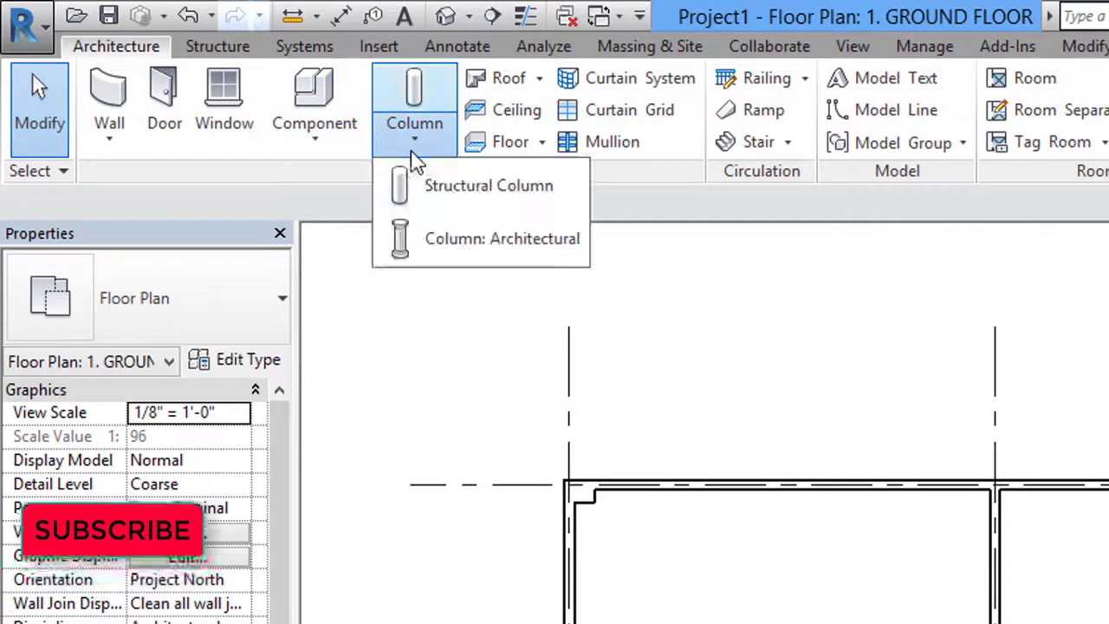
left_click(483, 241)
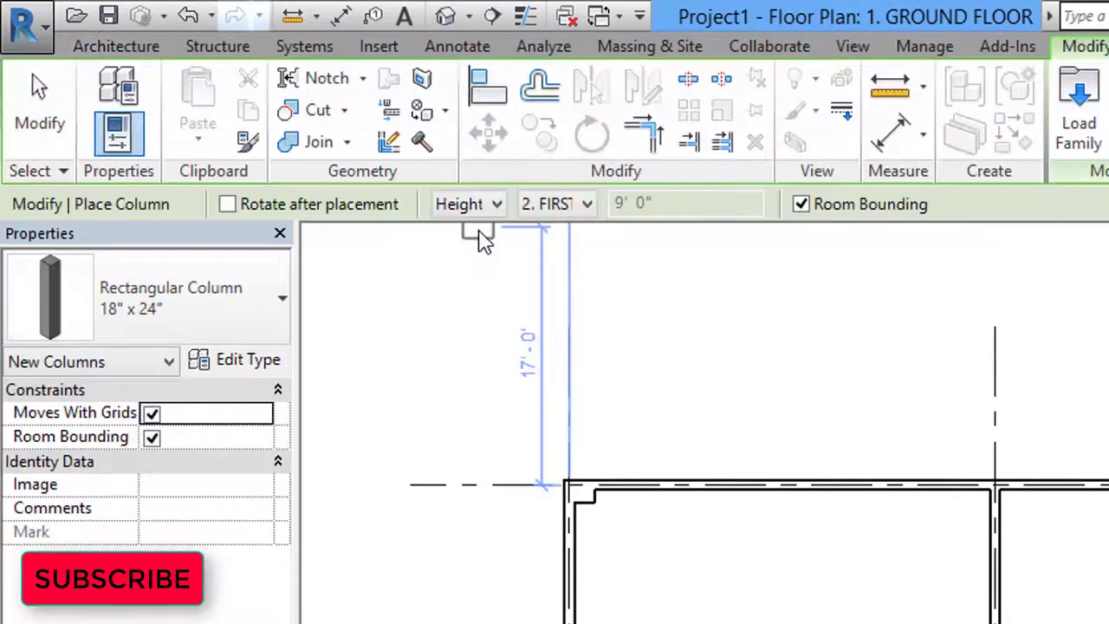
left_click(277, 323)
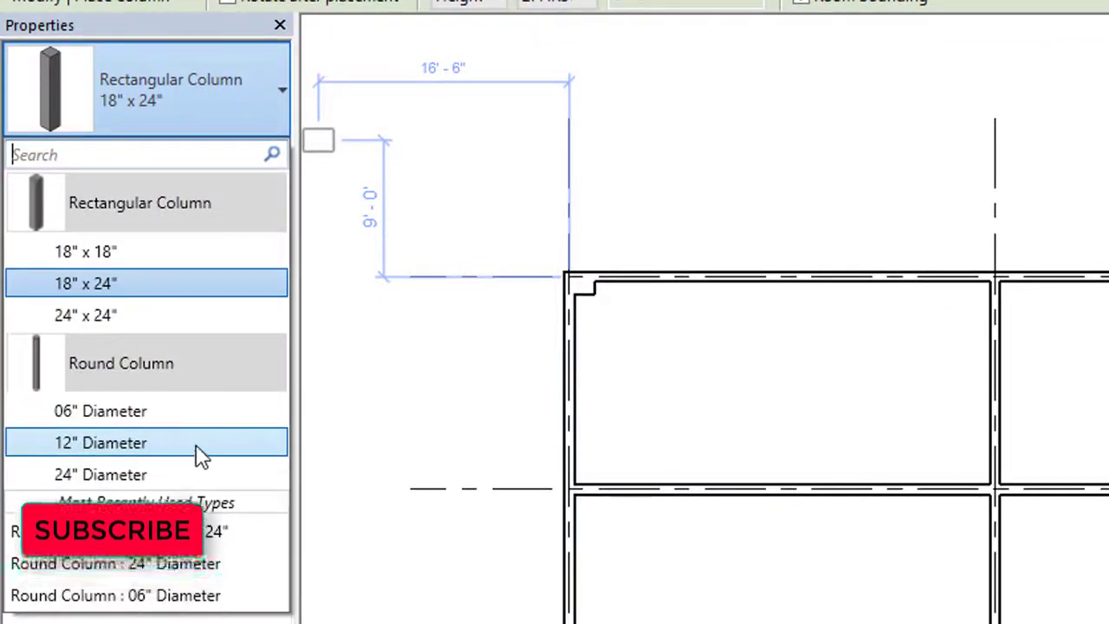
left_click(198, 449)
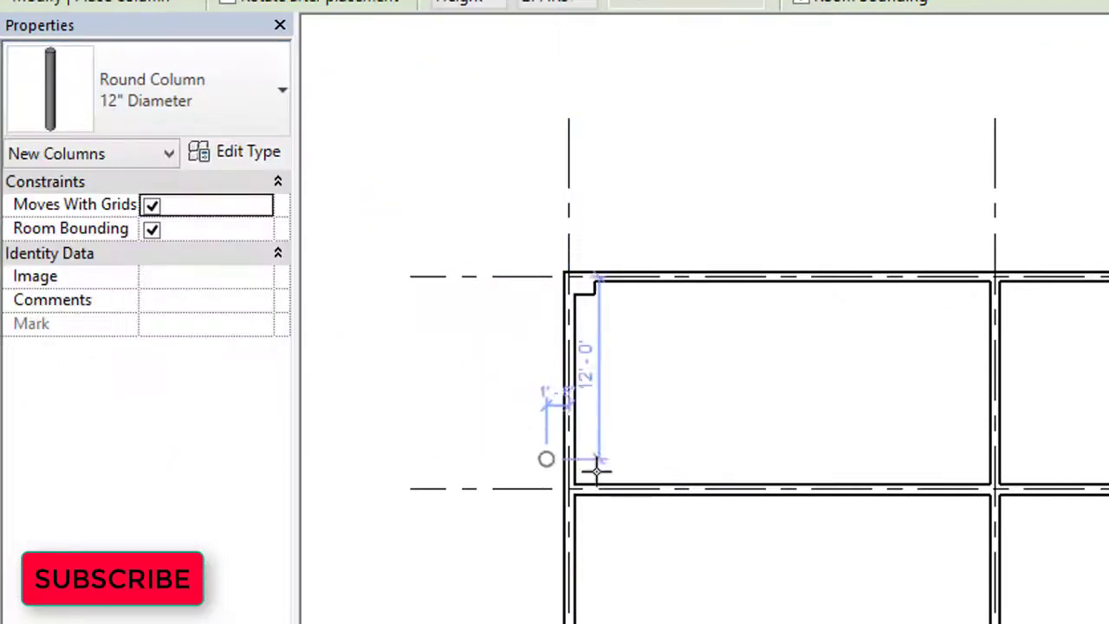
Place the 12" round column inside the upper-left room and end placement
scroll(569, 495, "up", 5)
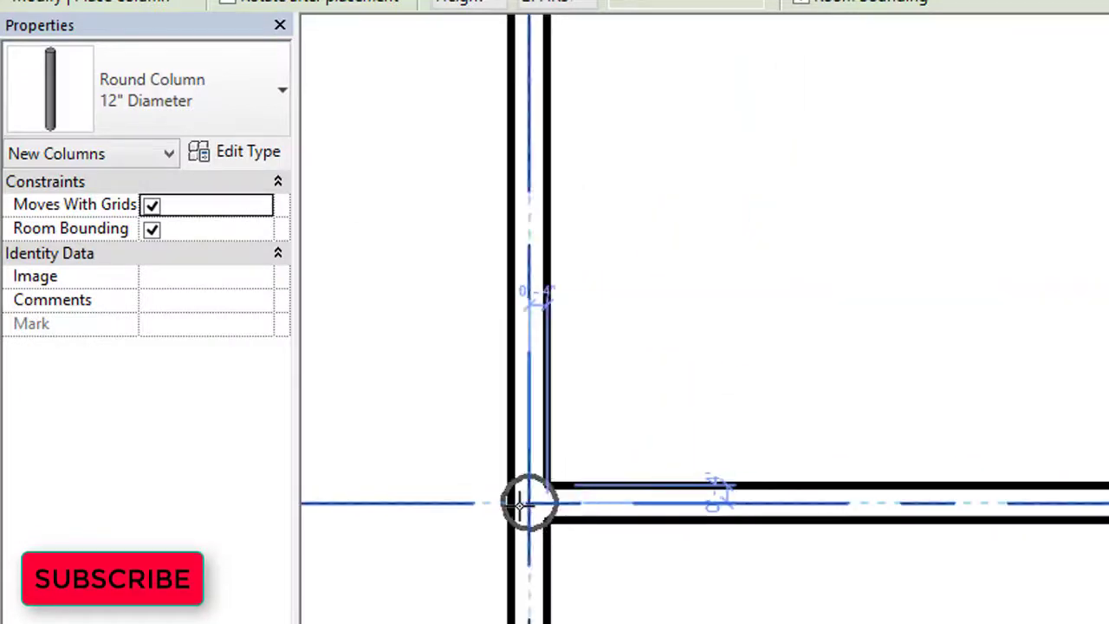
scroll(529, 503, "down", 3)
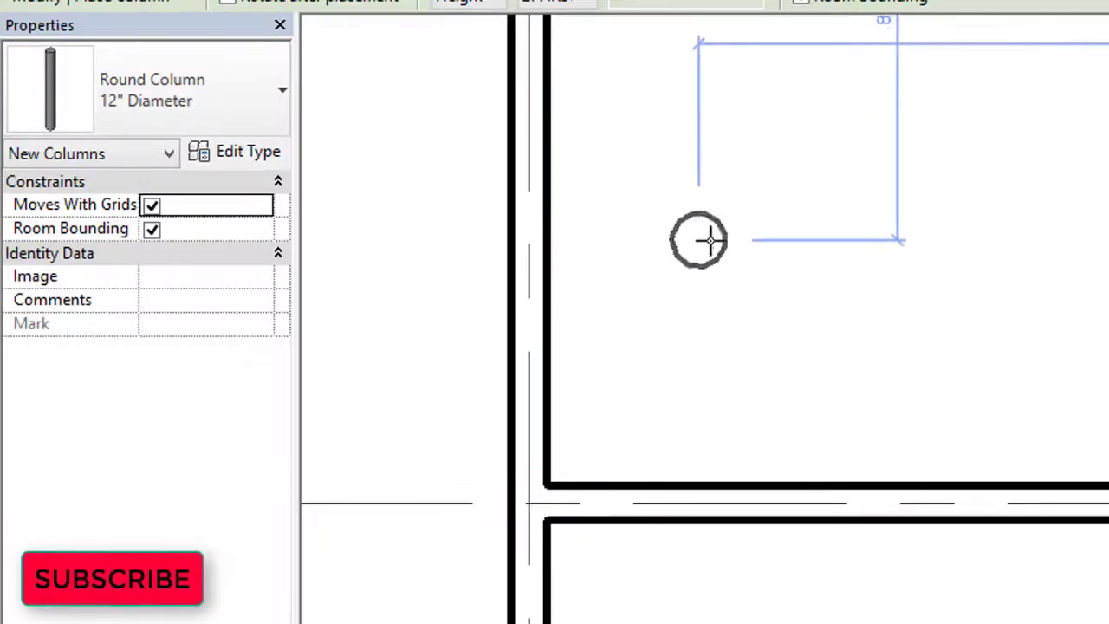
scroll(701, 240, "down", 2)
middle_click_drag(722, 287, 667, 381)
scroll(672, 334, "up", 2)
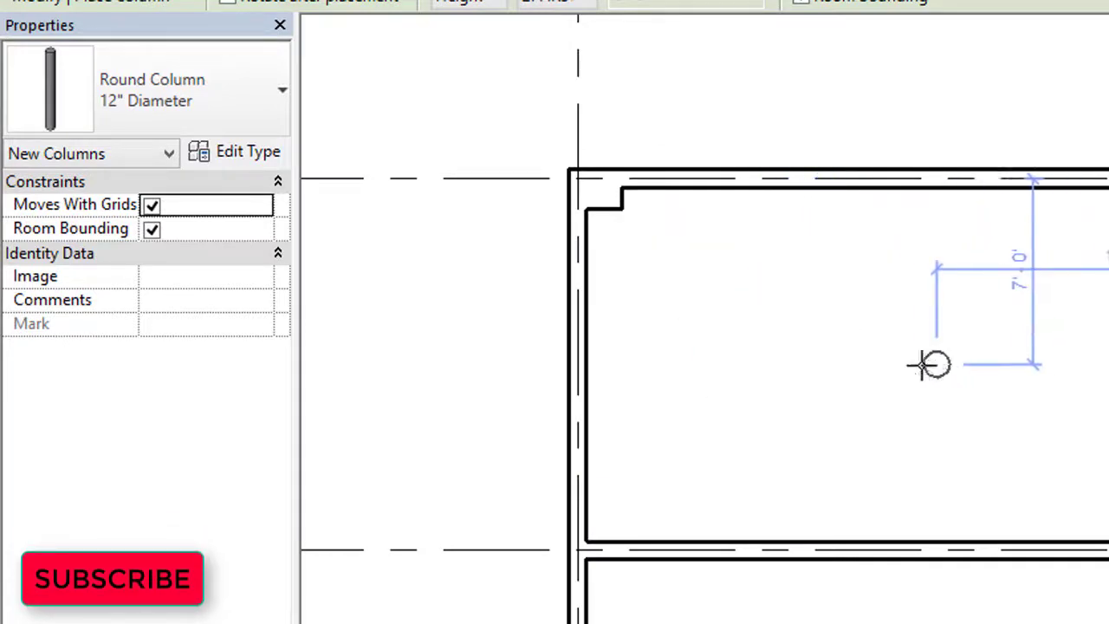
right_click(901, 270)
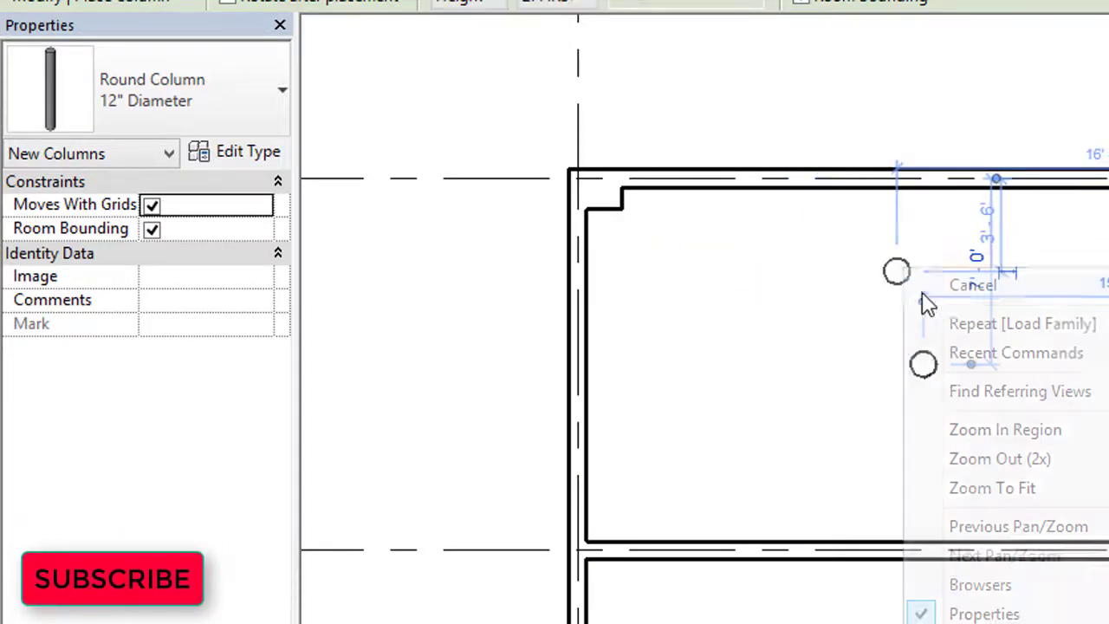
left_click(935, 289)
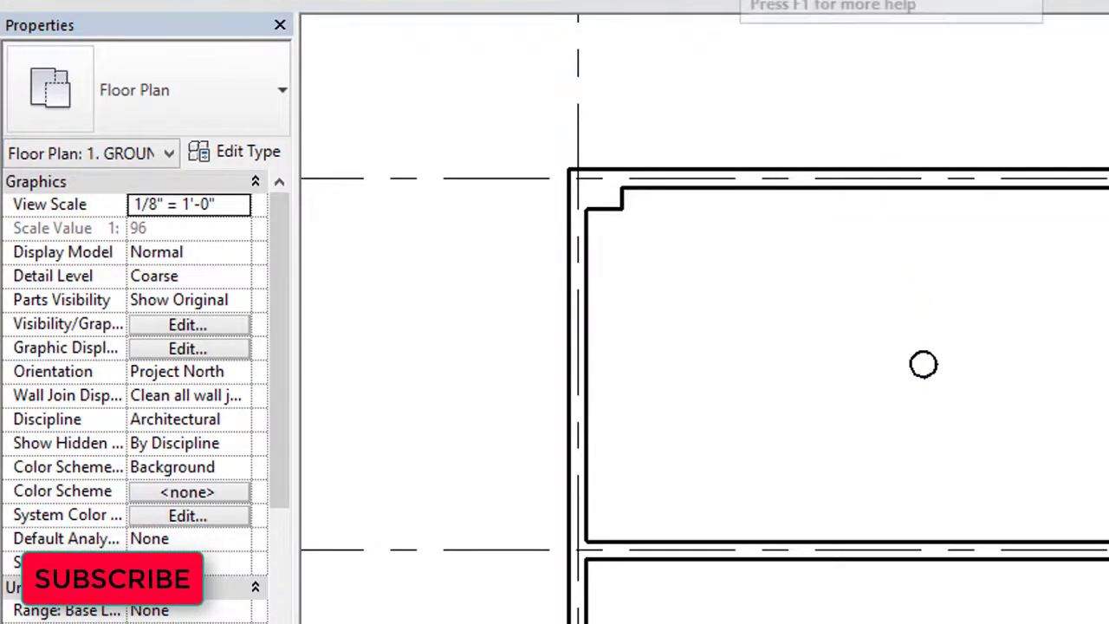
left_click(745, 1)
Orbit and pan the 3D view toward the new round column
scroll(1093, 433, "up", 5)
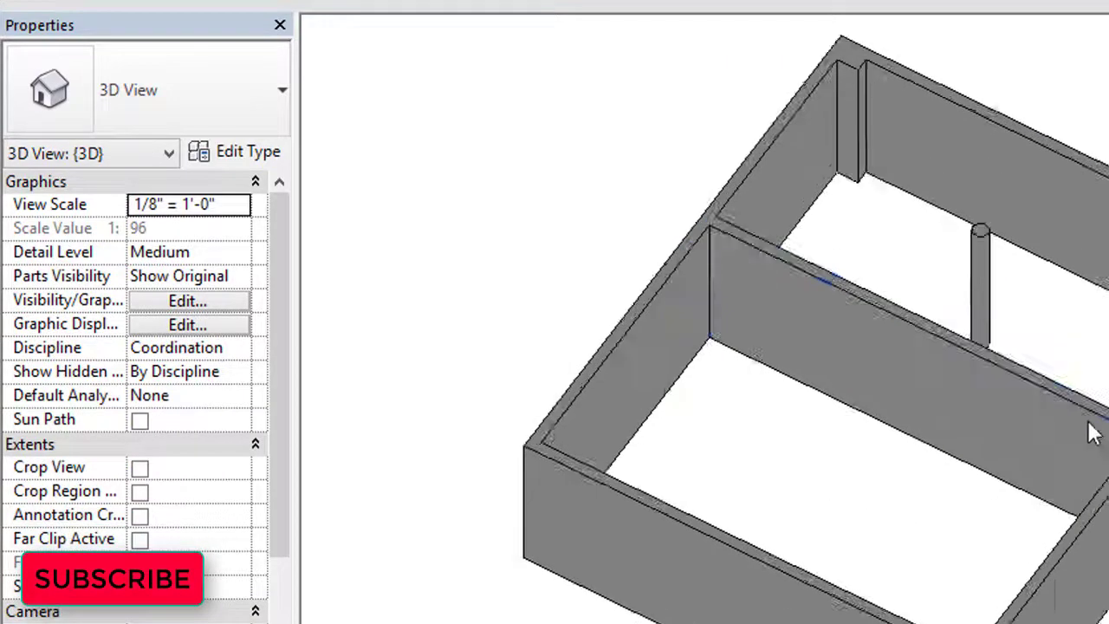
scroll(1093, 433, "up", 3)
scroll(1100, 190, "down", 4)
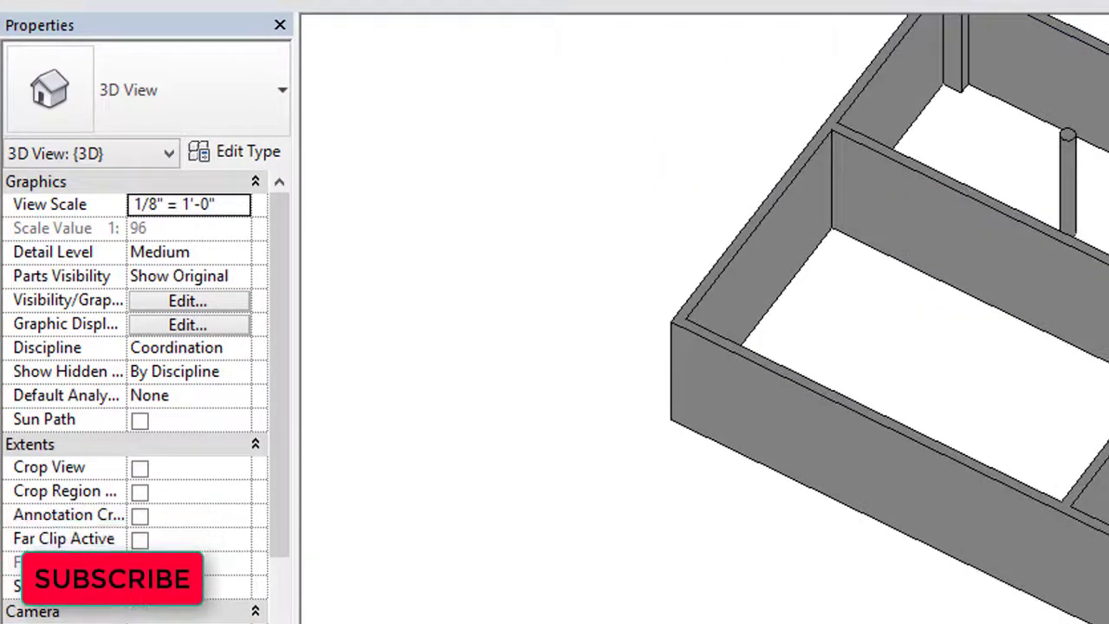
middle_click_drag(1074, 285, 1005, 336, "shift")
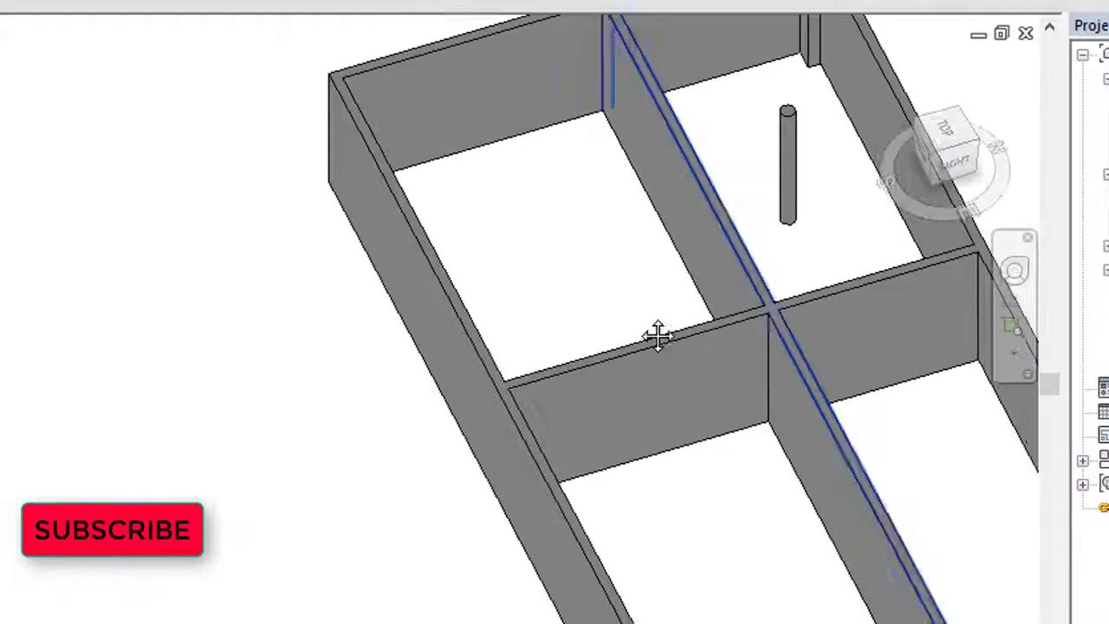
middle_click_drag(657, 336, 416, 403, "shift")
scroll(433, 394, "up", 3)
scroll(407, 373, "down", 3)
middle_click_drag(364, 359, 195, 502)
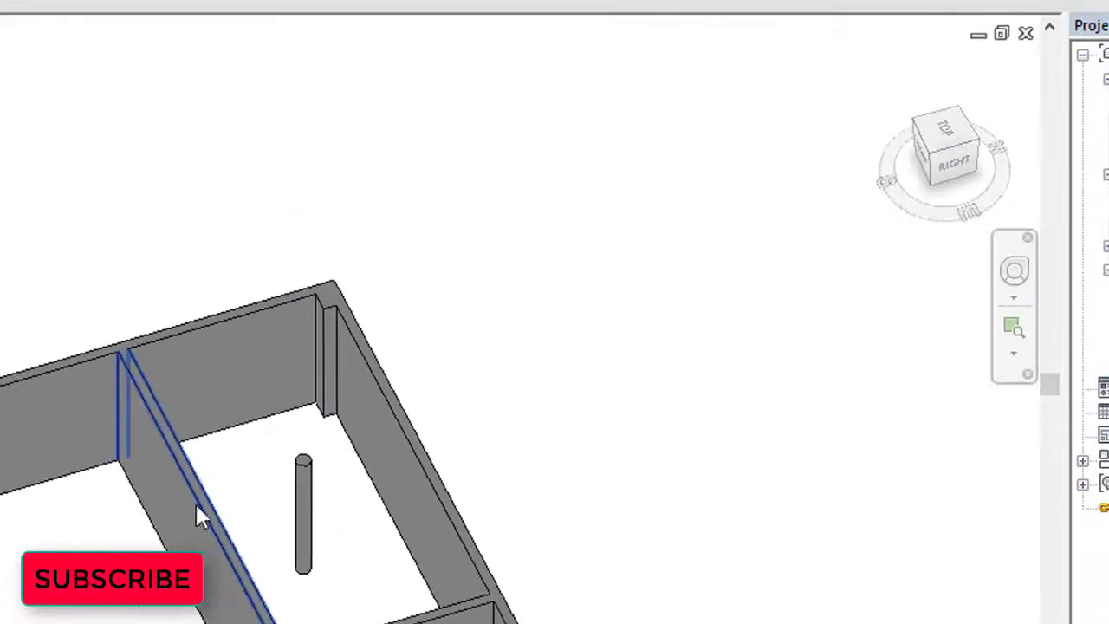
scroll(194, 501, "up", 1)
middle_click_drag(272, 462, 255, 347)
scroll(254, 347, "down", 2)
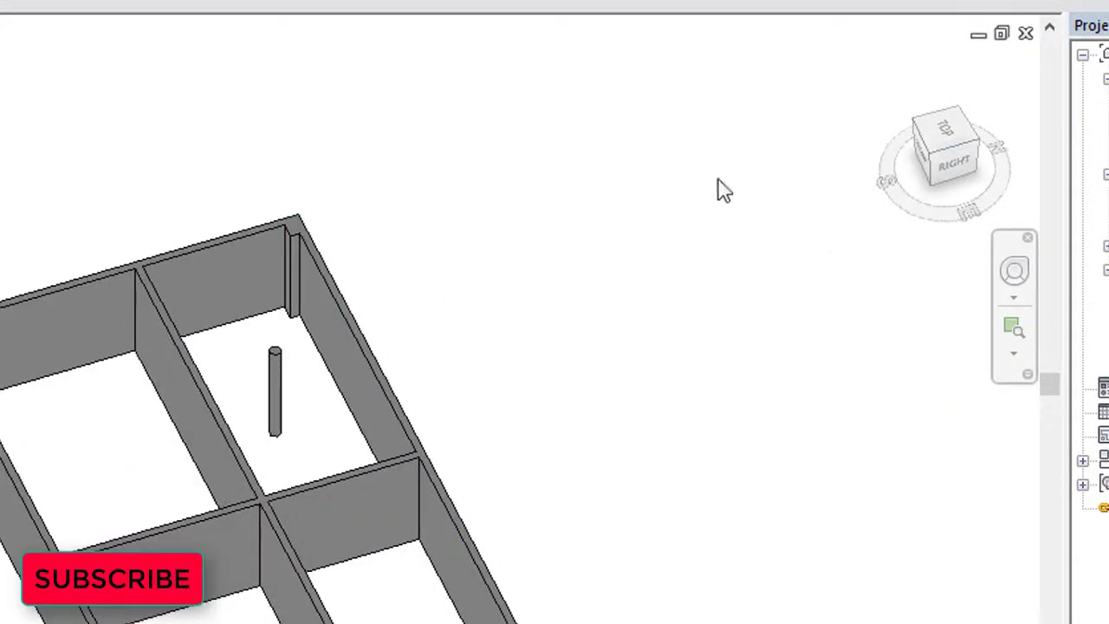
Return to an isometric angle, center the round column and select it
left_click_drag(957, 168, 1027, 153)
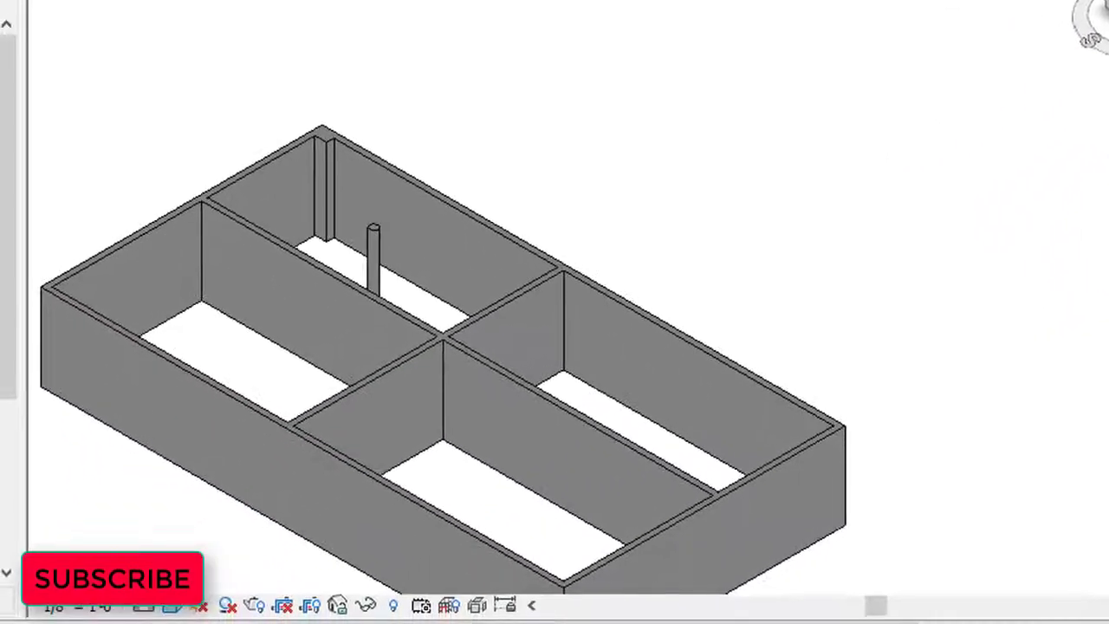
left_click_drag(1065, 52, 35, 100)
middle_click_drag(858, 9, 935, 217)
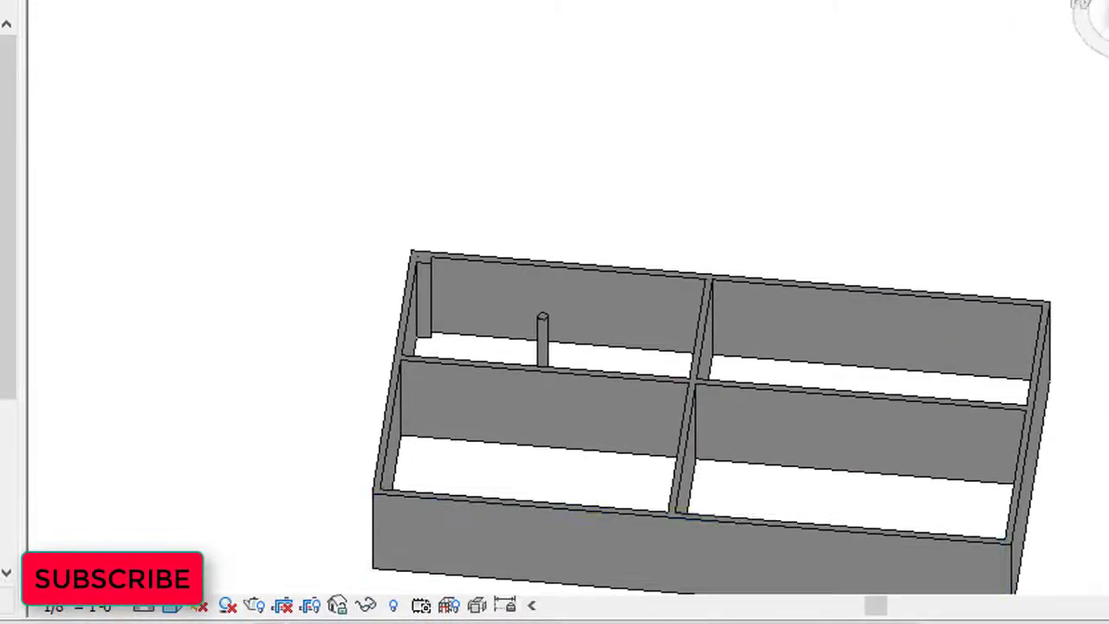
scroll(425, 354, "up", 4)
scroll(212, 481, "down", 3)
scroll(191, 188, "up", 4)
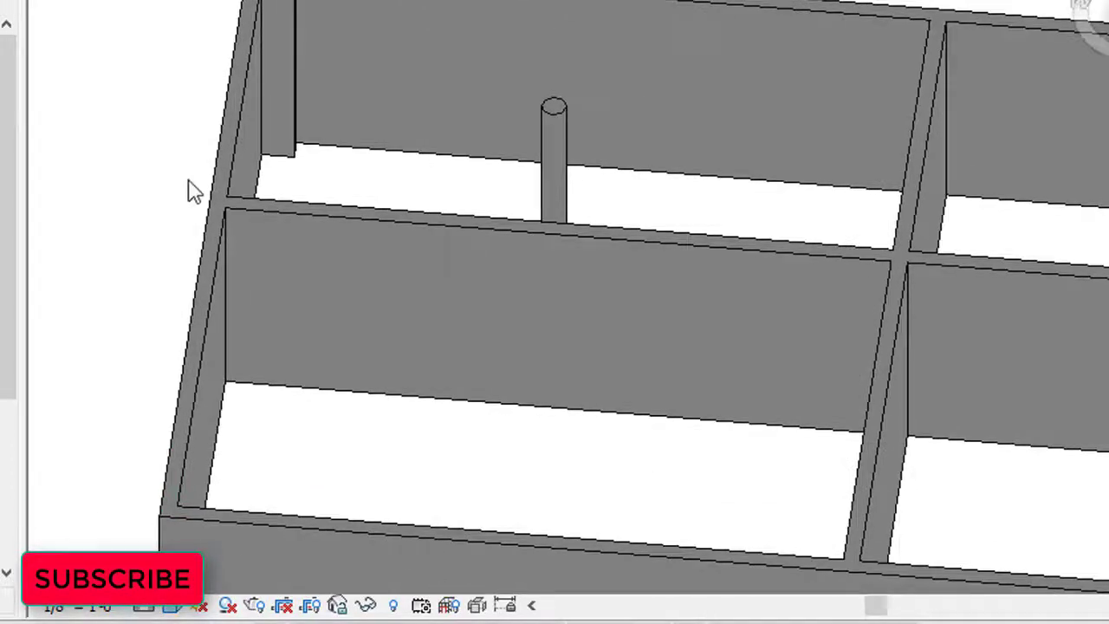
scroll(440, 174, "down", 1)
middle_click_drag(416, 205, 330, 251)
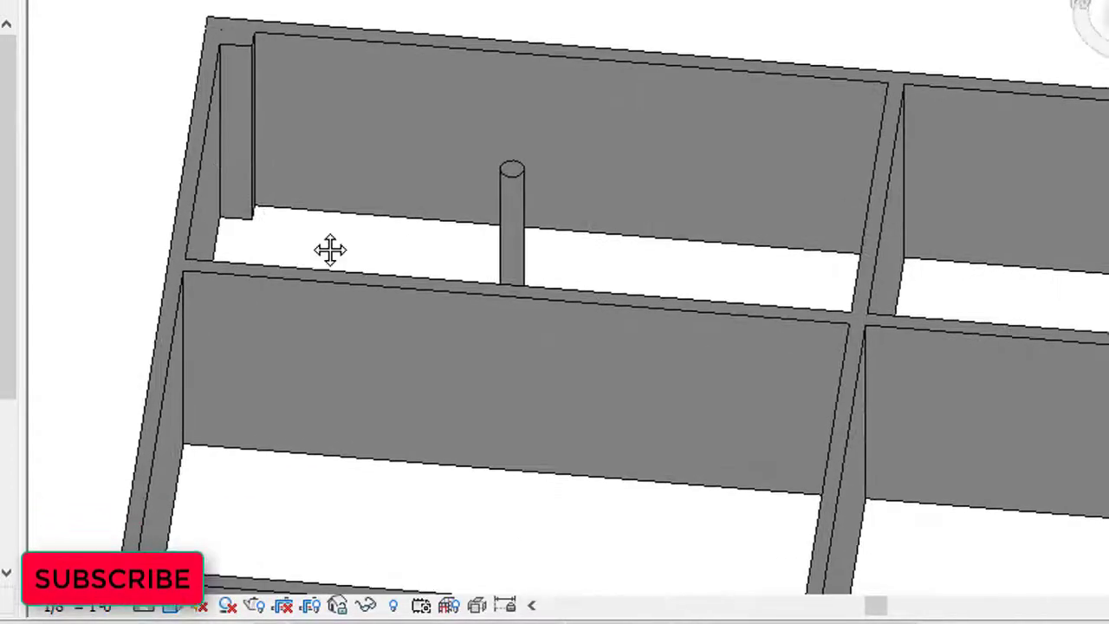
left_click(246, 39)
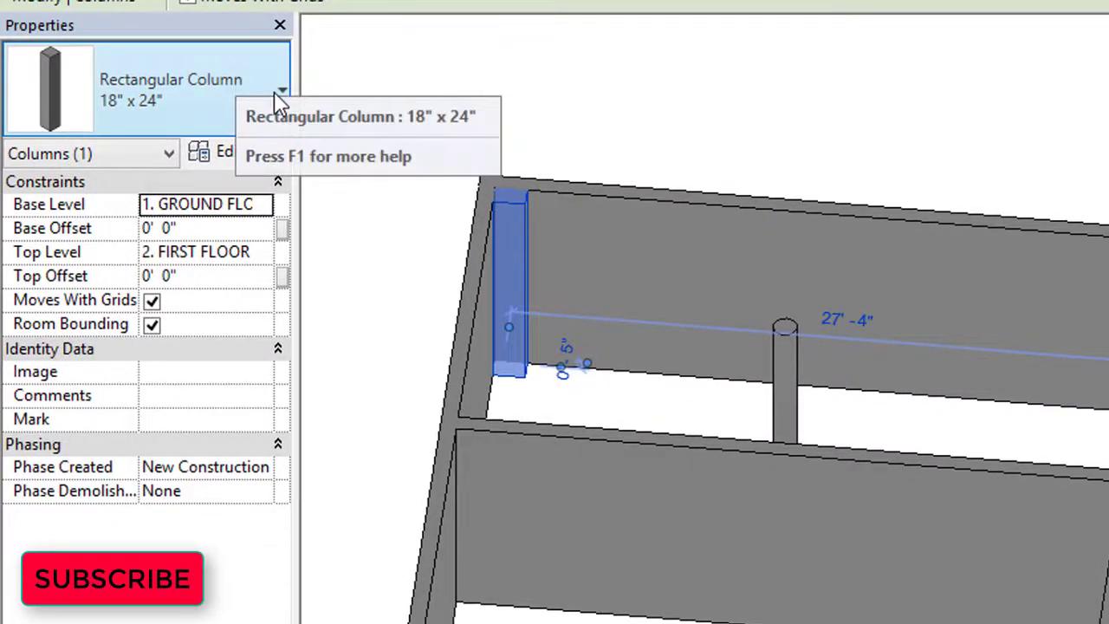
Change the corner column's type from 18" x 24" to Rectangular Column 24" x 24"
left_click(277, 95)
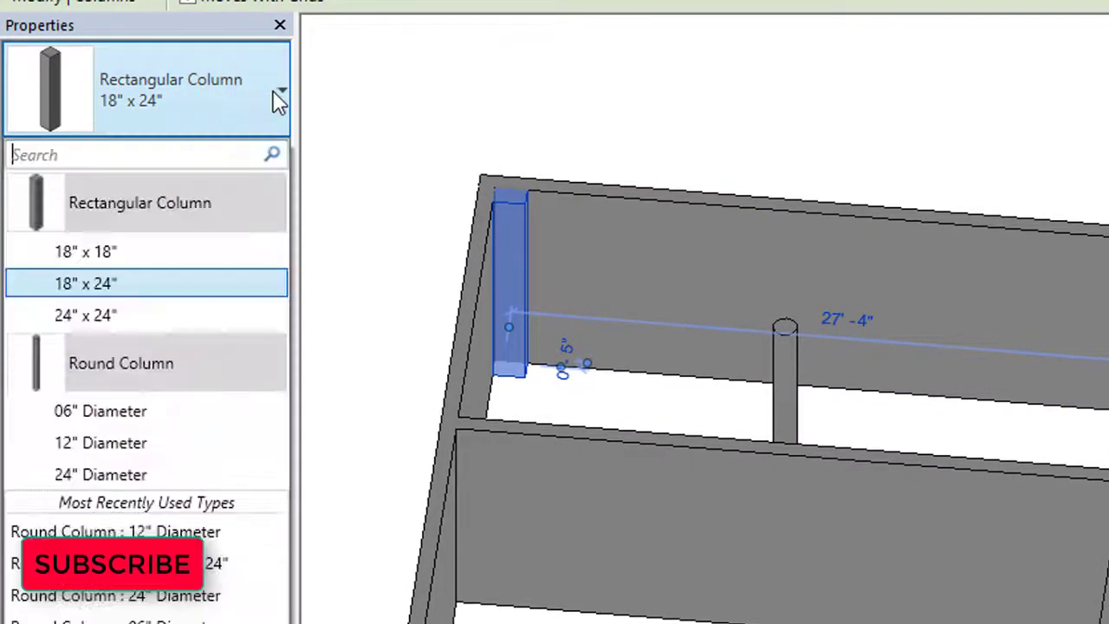
left_click(100, 317)
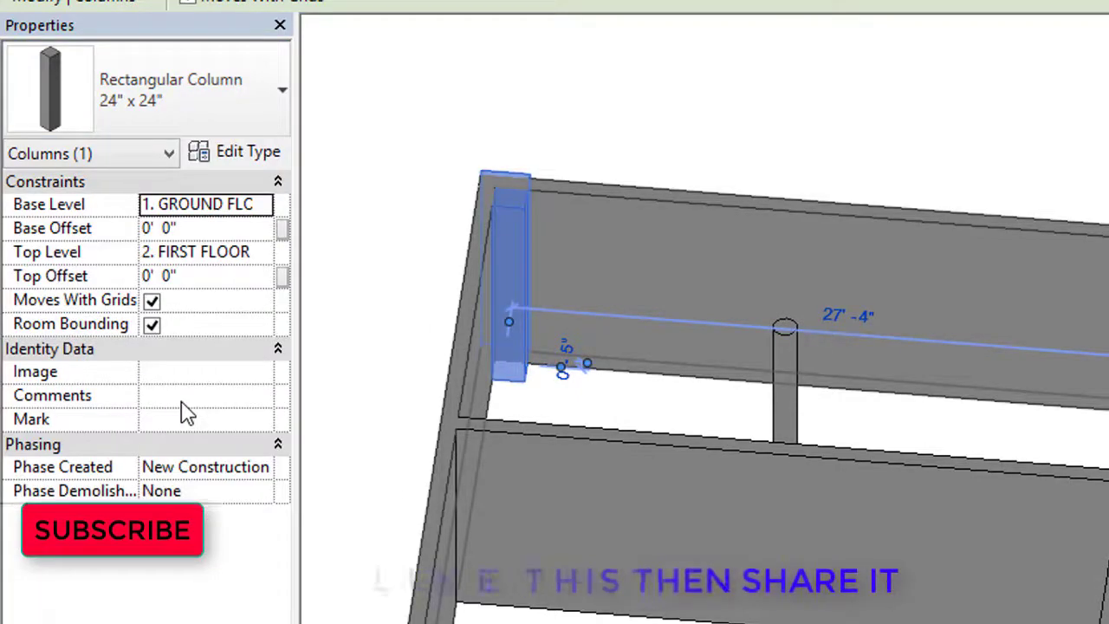
left_click(578, 117)
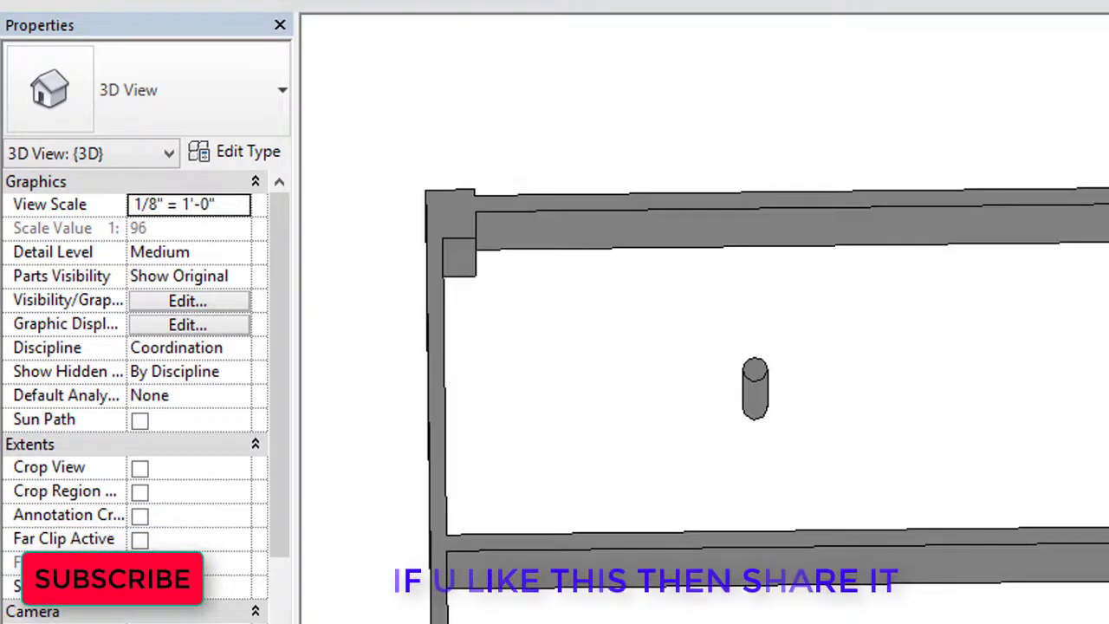
scroll(534, 303, "up", 3)
left_click(433, 217)
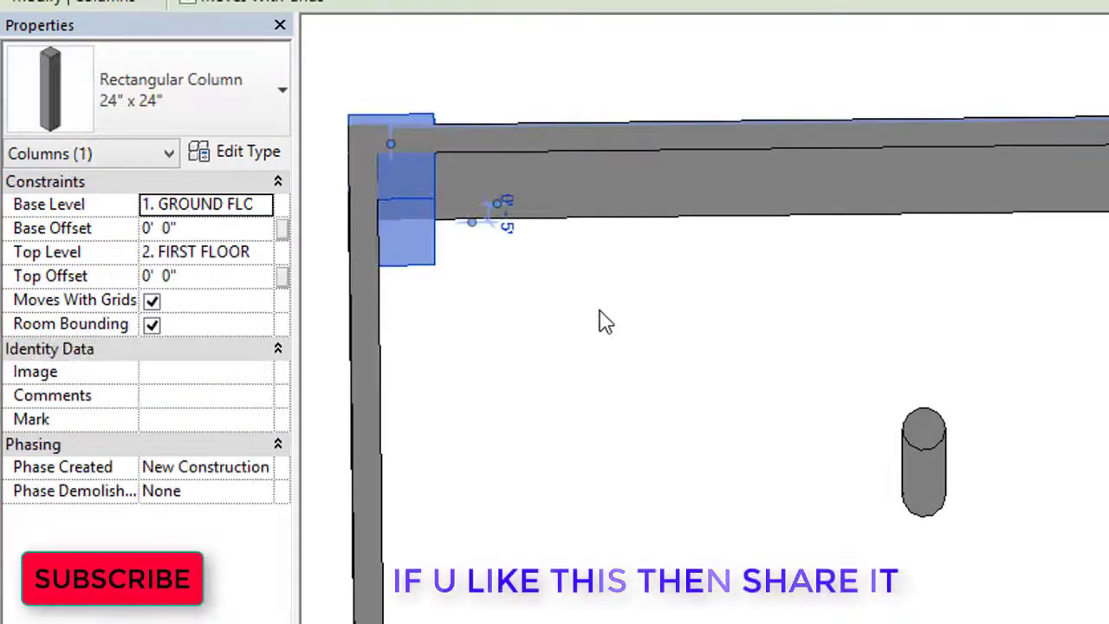
middle_click_drag(683, 349, 735, 382)
scroll(735, 382, "down", 2)
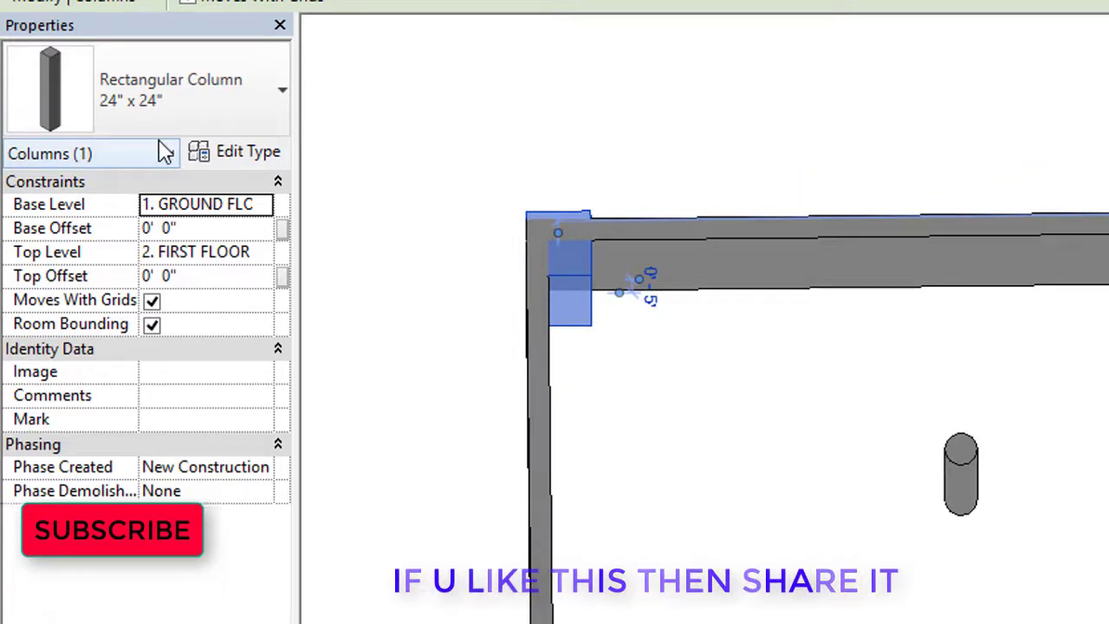
left_click(639, 452)
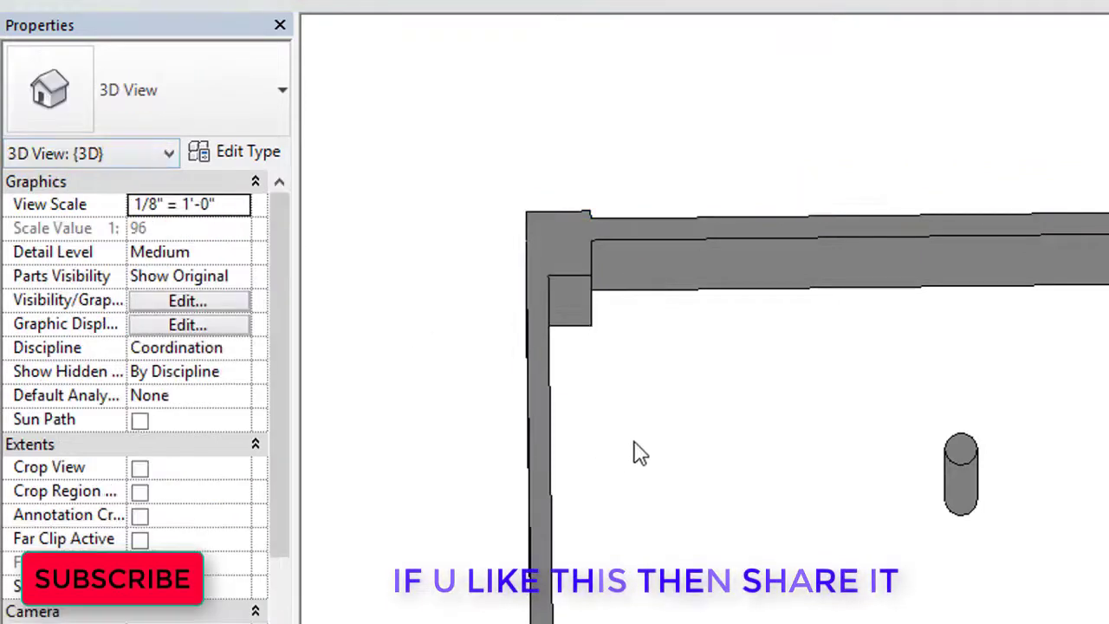
left_click(984, 463)
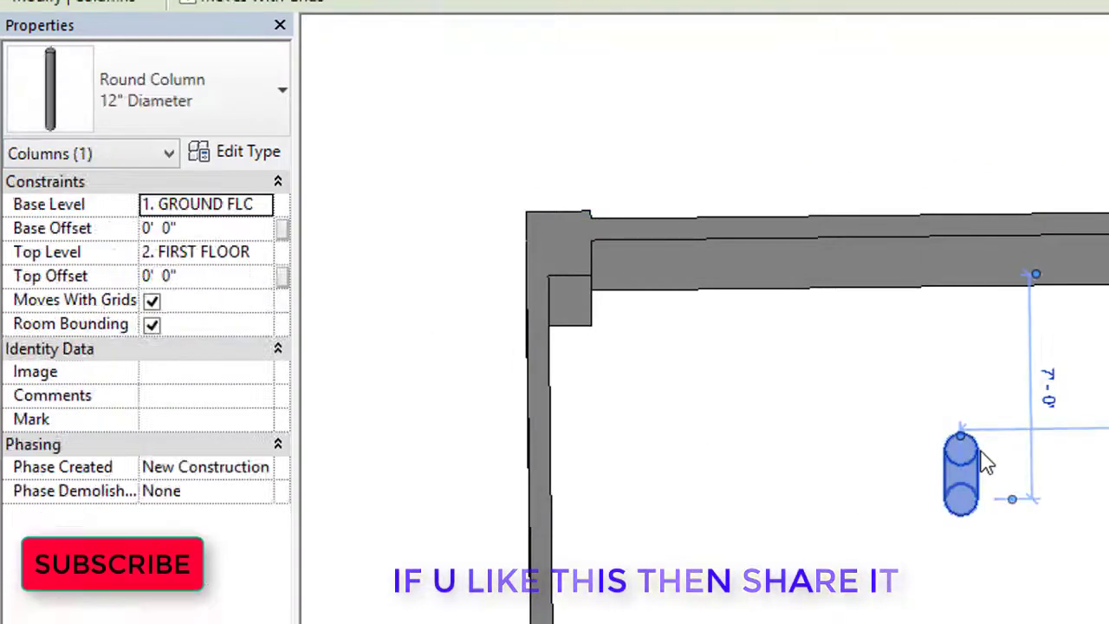
Change the round column's type to Round Column 24" Diameter
left_click(243, 109)
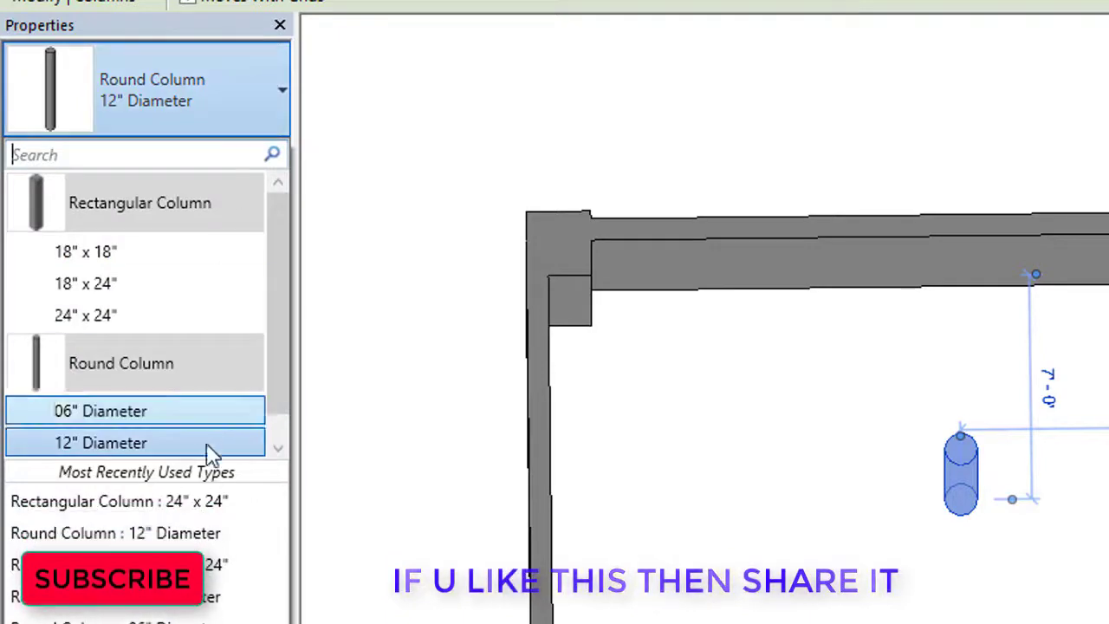
scroll(174, 442, "down", 1)
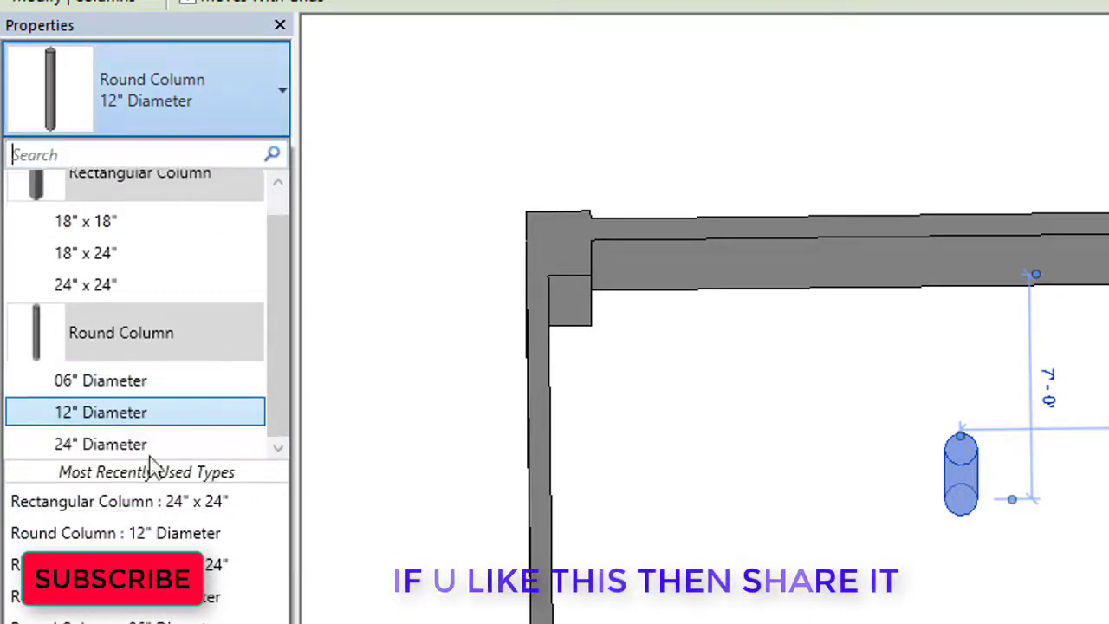
left_click(86, 443)
left_click(663, 520)
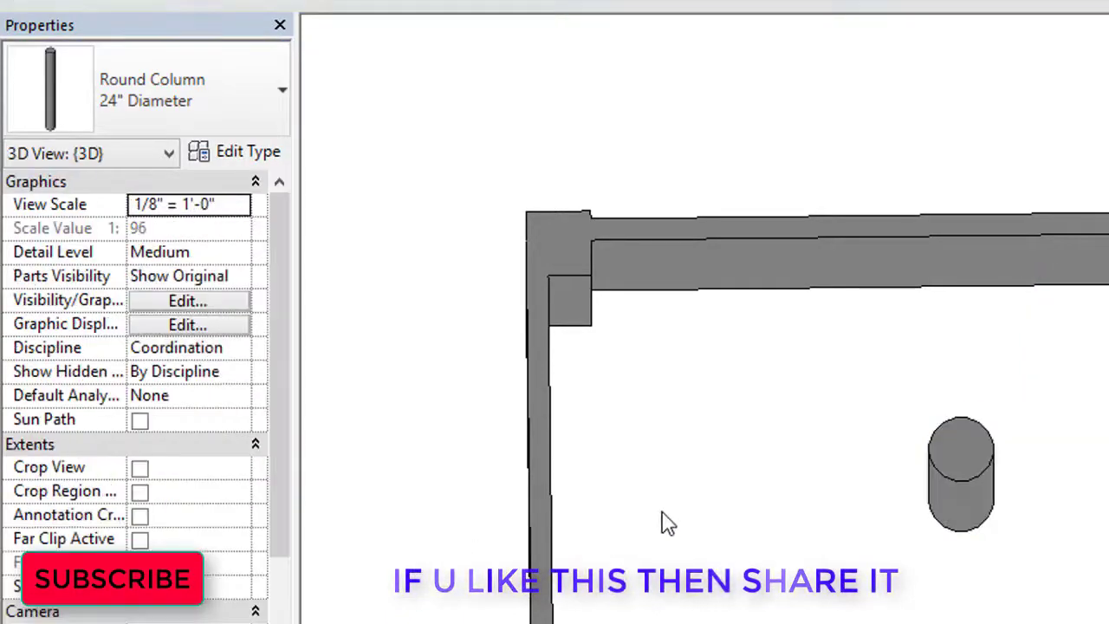
Reselect the round column and open its Type Properties showing Diameter 2' 0"
scroll(1000, 499, "up", 2)
scroll(1001, 498, "up", 1)
scroll(978, 476, "down", 4)
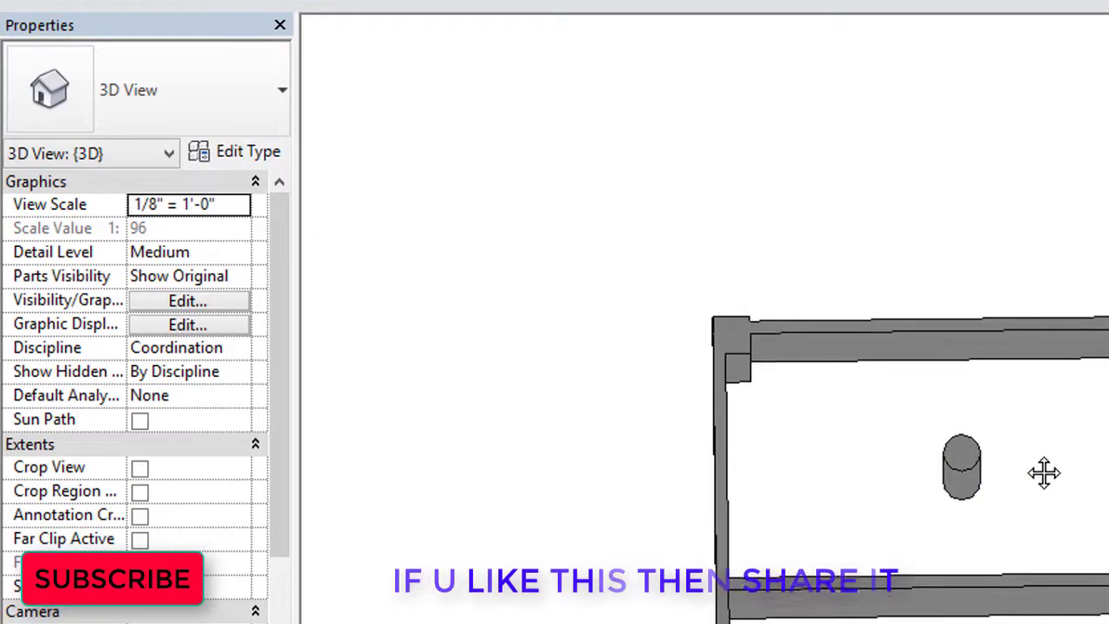
middle_click_drag(1042, 471, 968, 438)
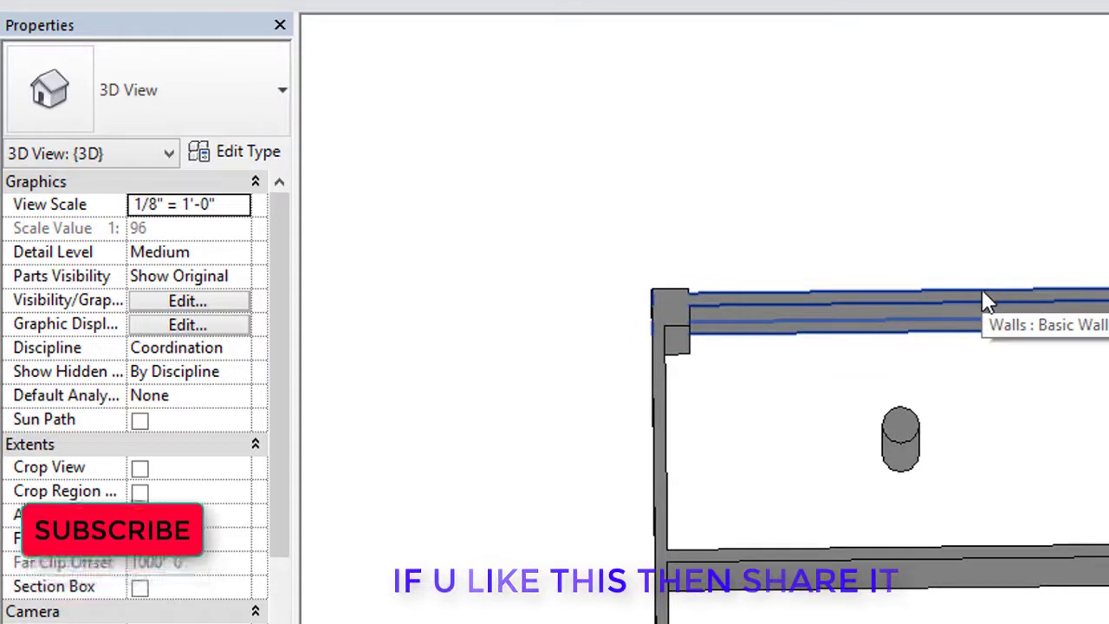
left_click(906, 446)
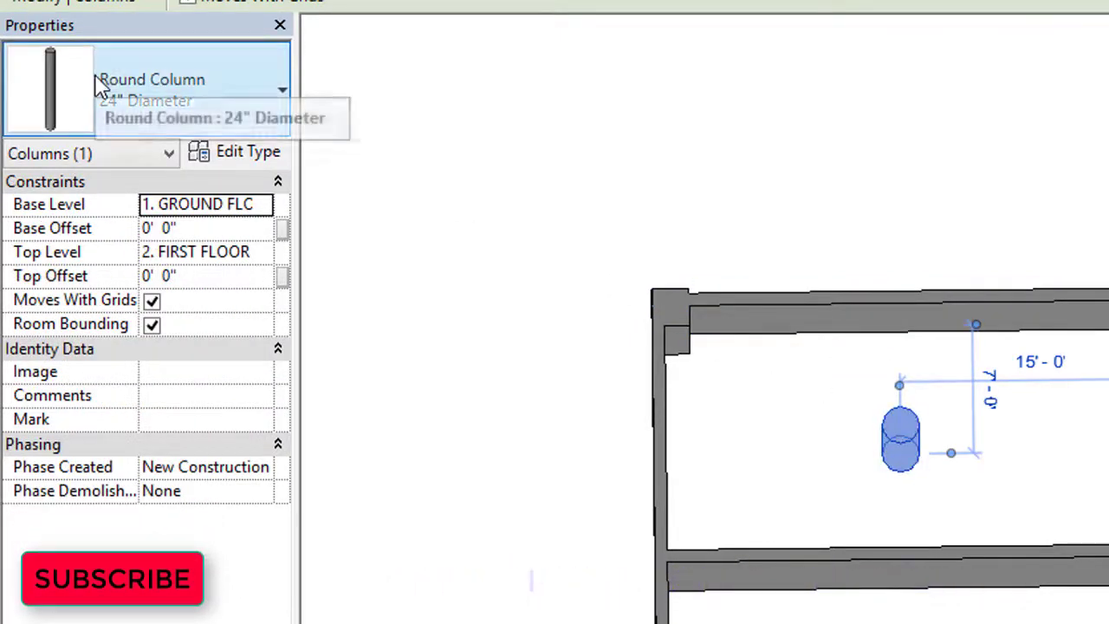
left_click(234, 156)
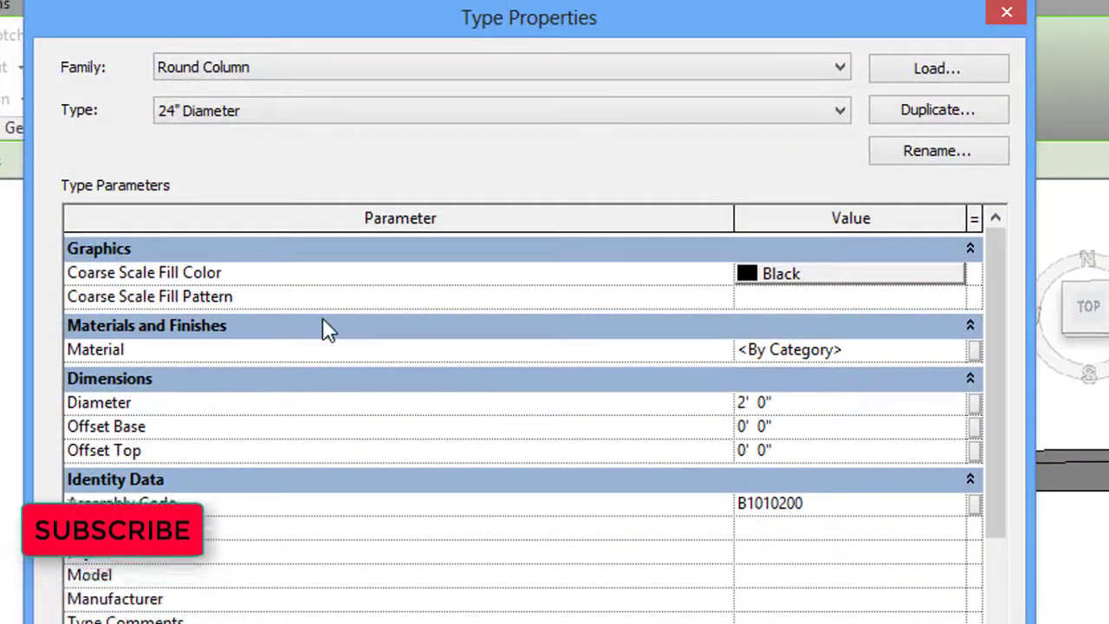
Duplicate the type as 36" Diameter with a 3' 0" diameter and apply it
left_click(951, 113)
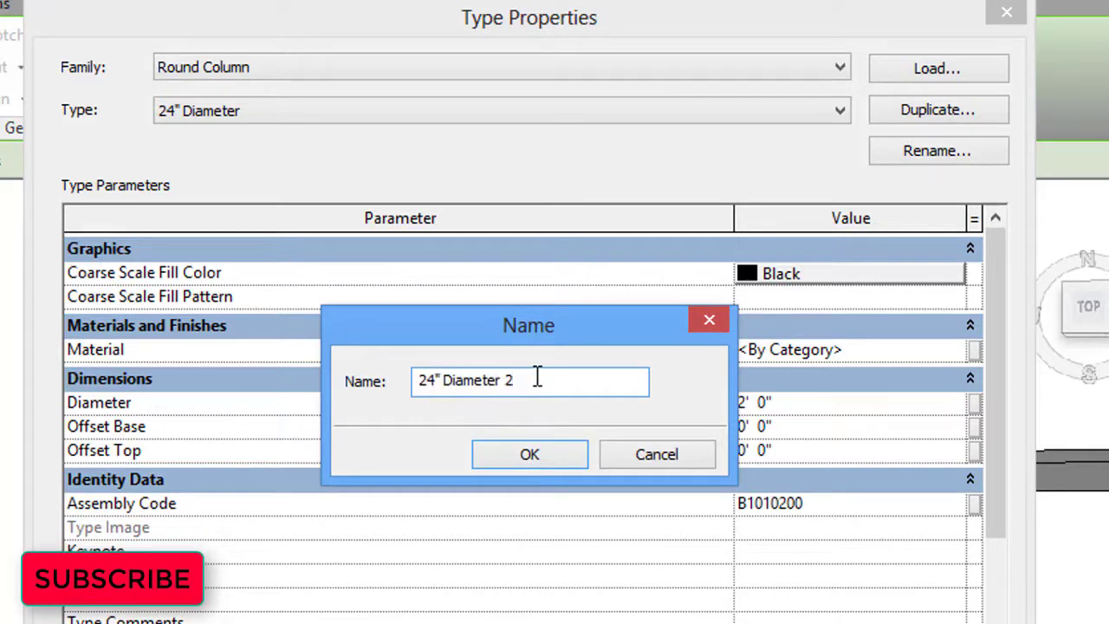
key("BackSpace")
left_click(543, 460)
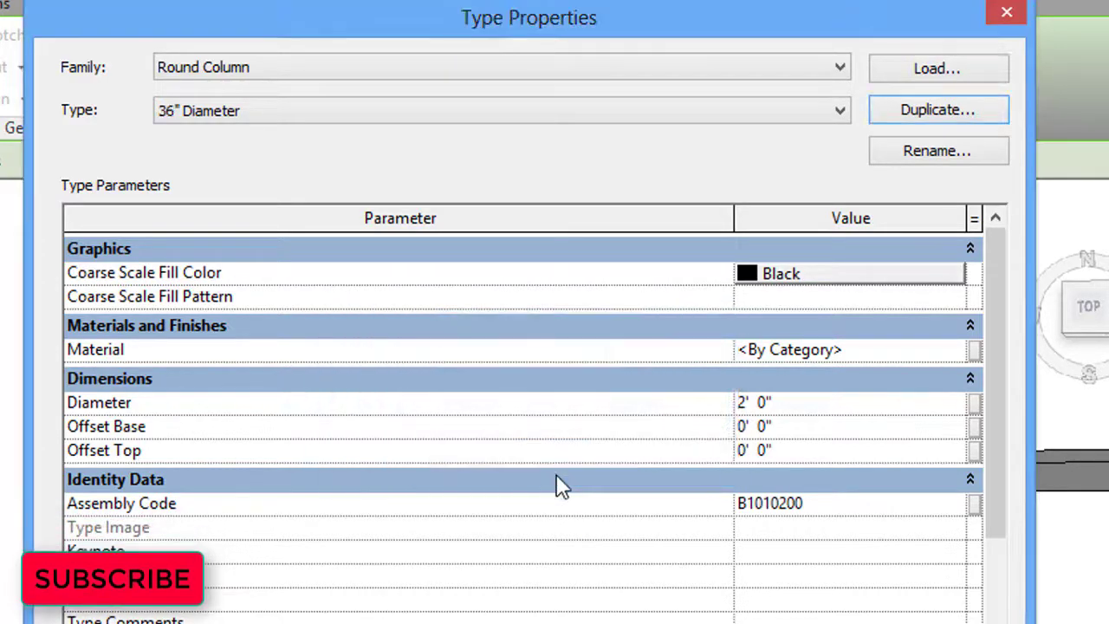
left_click(741, 407)
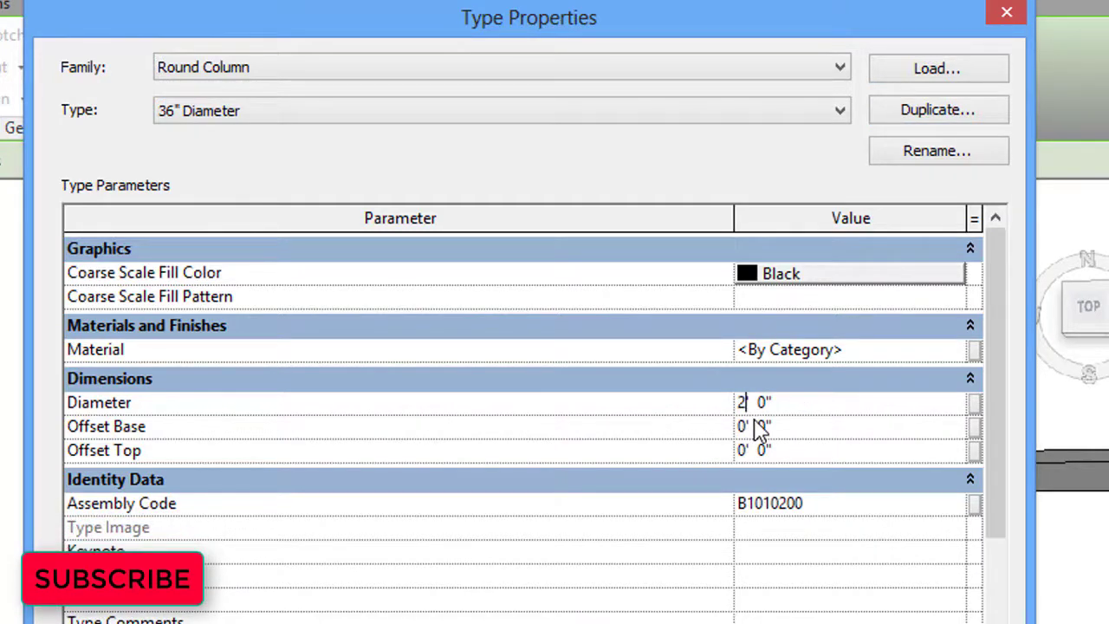
type("3")
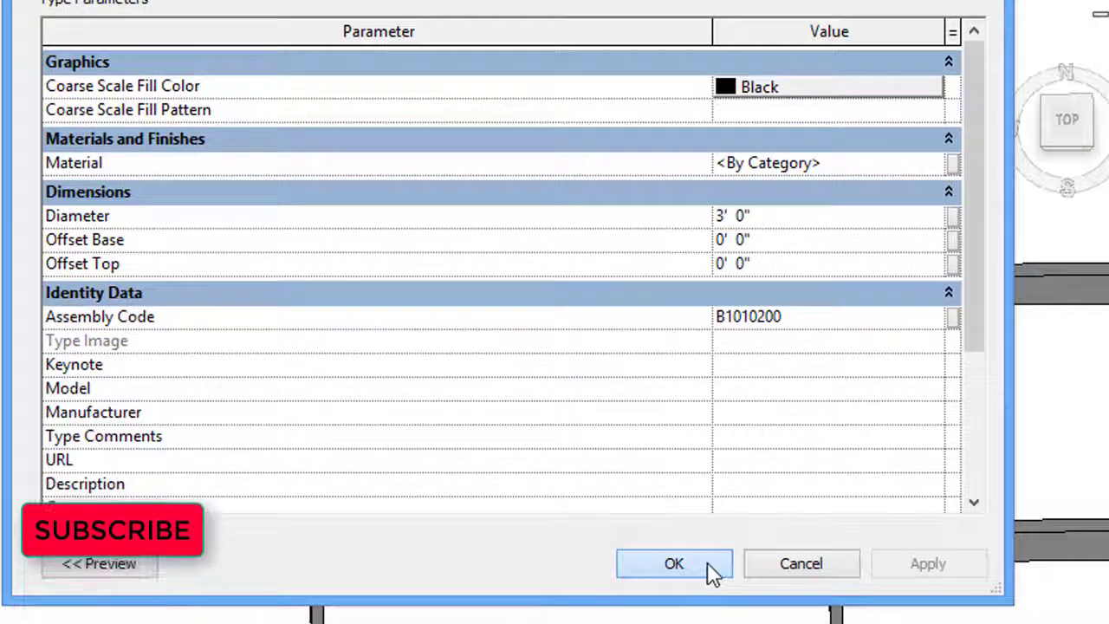
left_click(705, 568)
left_click(703, 443)
scroll(659, 455, "up", 3)
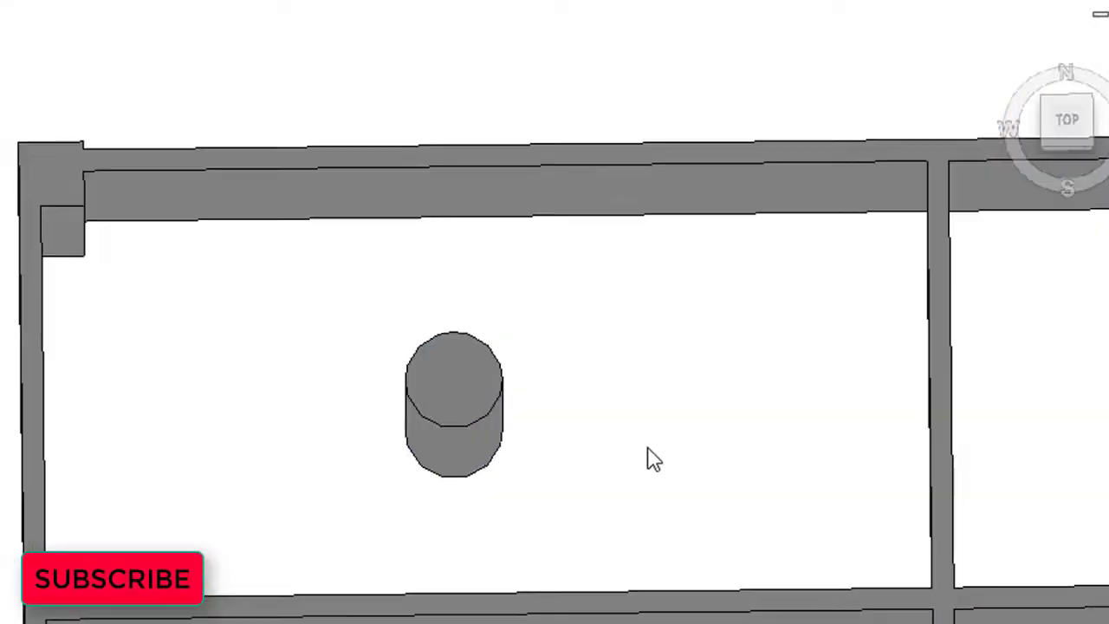
left_click(448, 426)
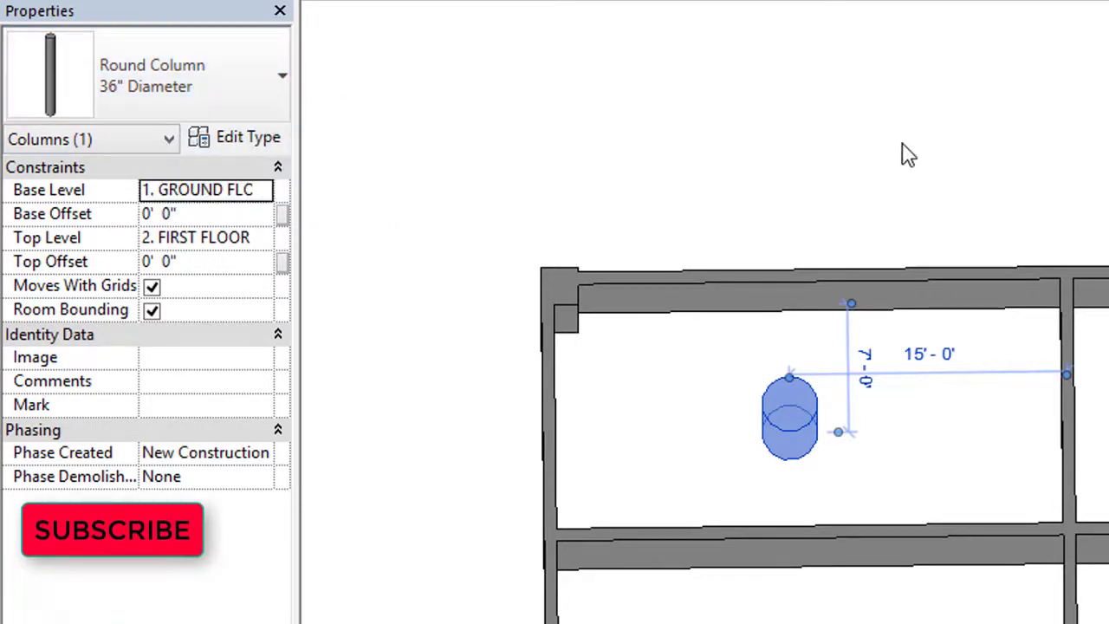
scroll(669, 355, "up", 4)
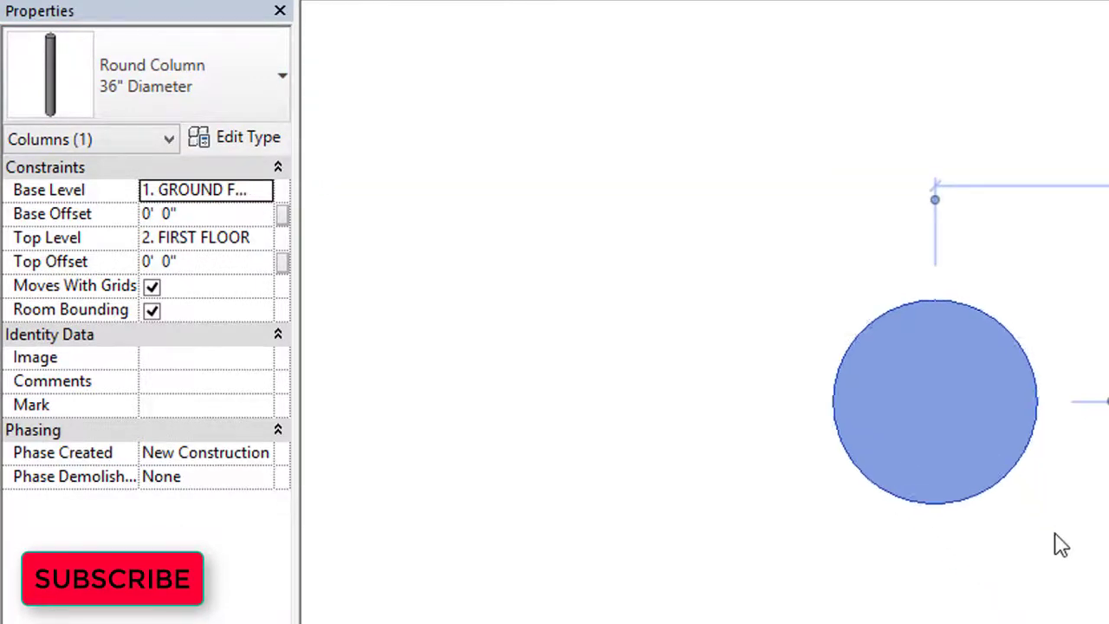
middle_click_drag(1054, 542, 901, 416)
scroll(1022, 517, "down", 4)
scroll(1041, 518, "down", 2)
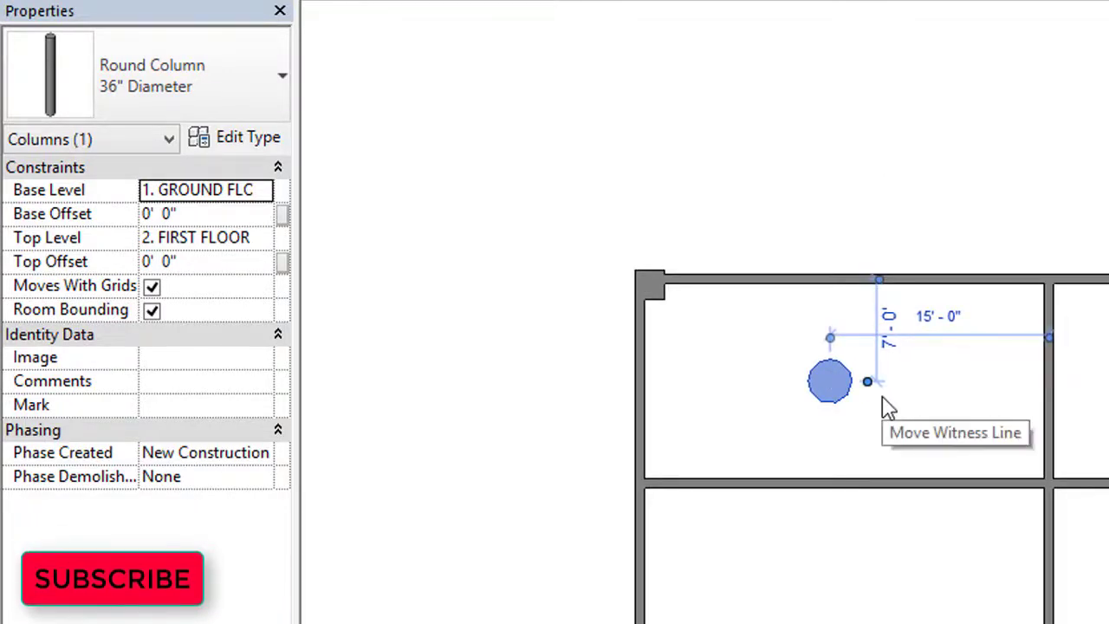